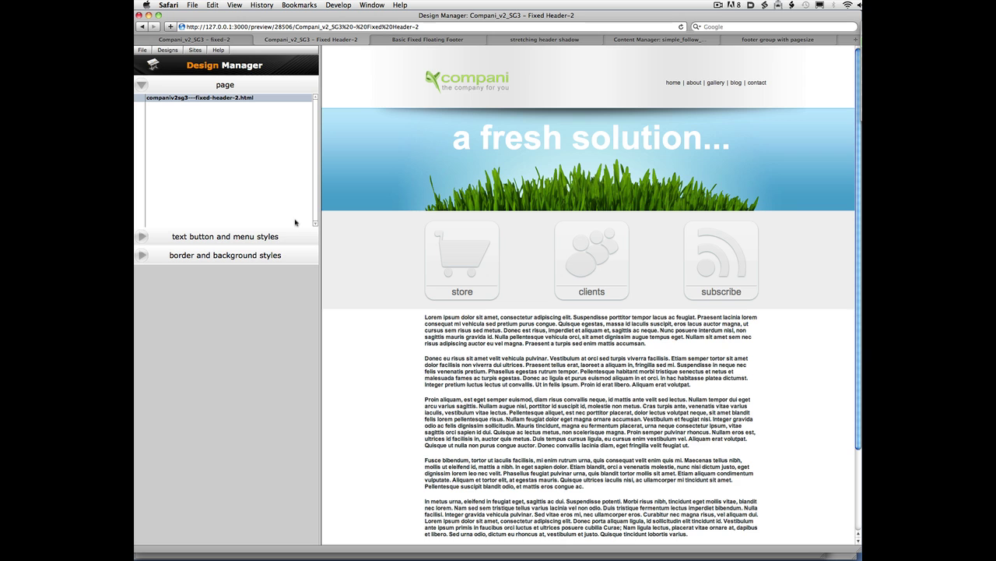
Flip through the Safari tabs, ending on the Basic Fixed Floating Footer preview
{"action": "left_click", "coordinate": [532, 42]}
{"action": "left_click", "coordinate": [635, 43]}
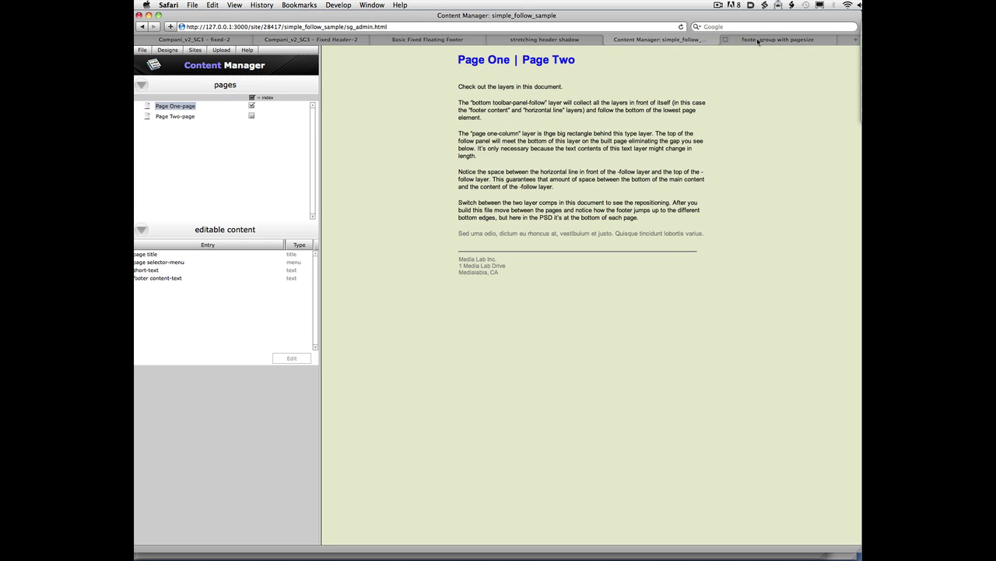
{"action": "left_click", "coordinate": [425, 43]}
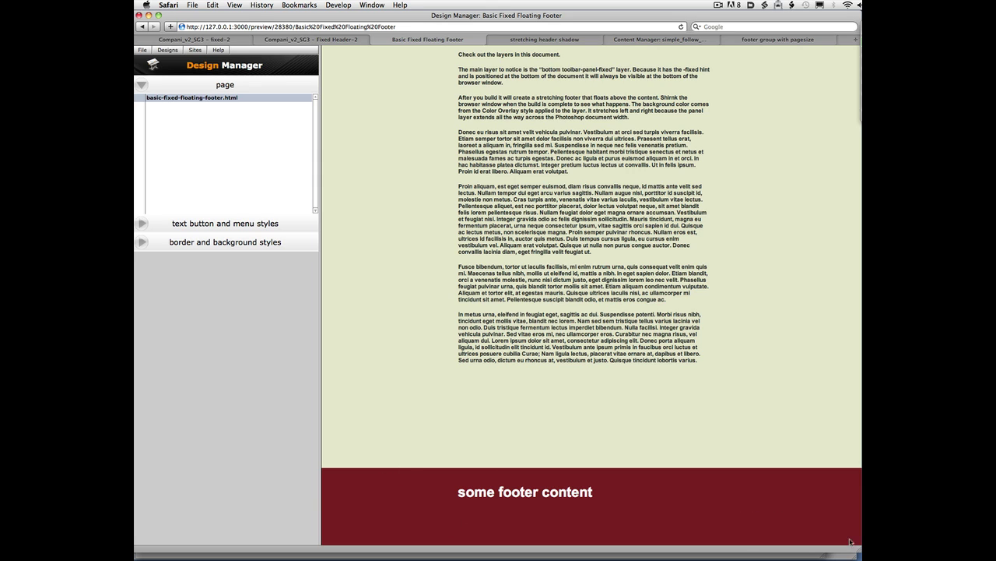
Narrow the Safari window to confirm the red footer stays pinned to the bottom
{"action": "mouse_move", "coordinate": [859, 553]}
{"action": "left_mouse_down"}
{"action": "mouse_move", "coordinate": [841, 536]}
{"action": "mouse_move", "coordinate": [853, 537]}
{"action": "mouse_move", "coordinate": [858, 354]}
{"action": "mouse_move", "coordinate": [861, 559]}
{"action": "left_mouse_up"}
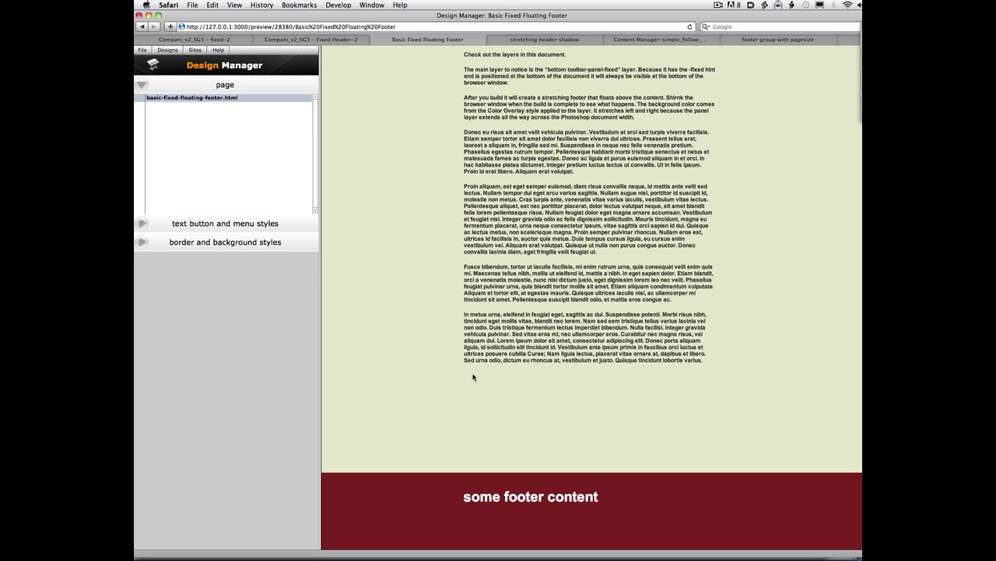
{"action": "mouse_move", "coordinate": [136, 207]}
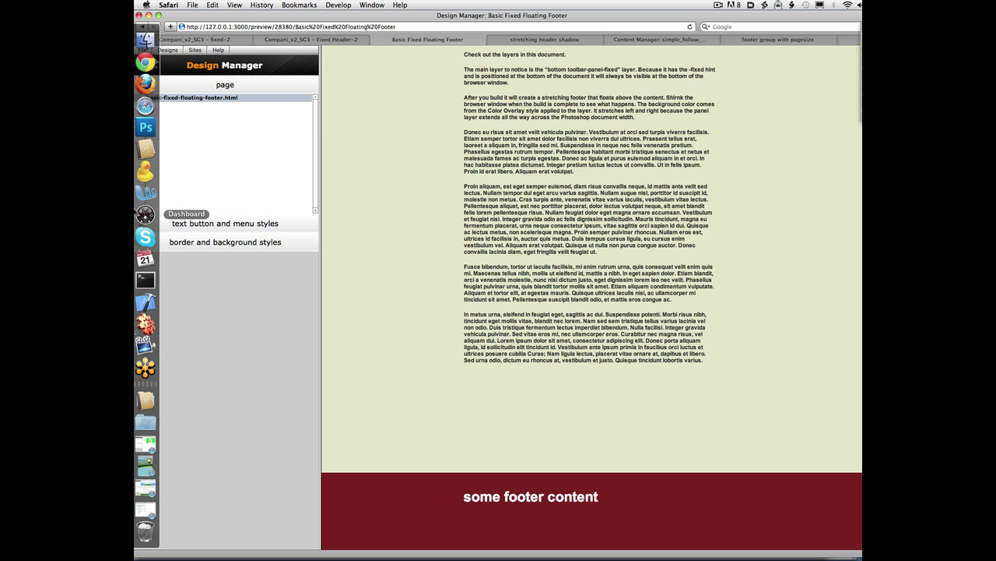
Switch to Photoshop's Following Footer Without the Follow Hint document
{"action": "left_click", "coordinate": [140, 128]}
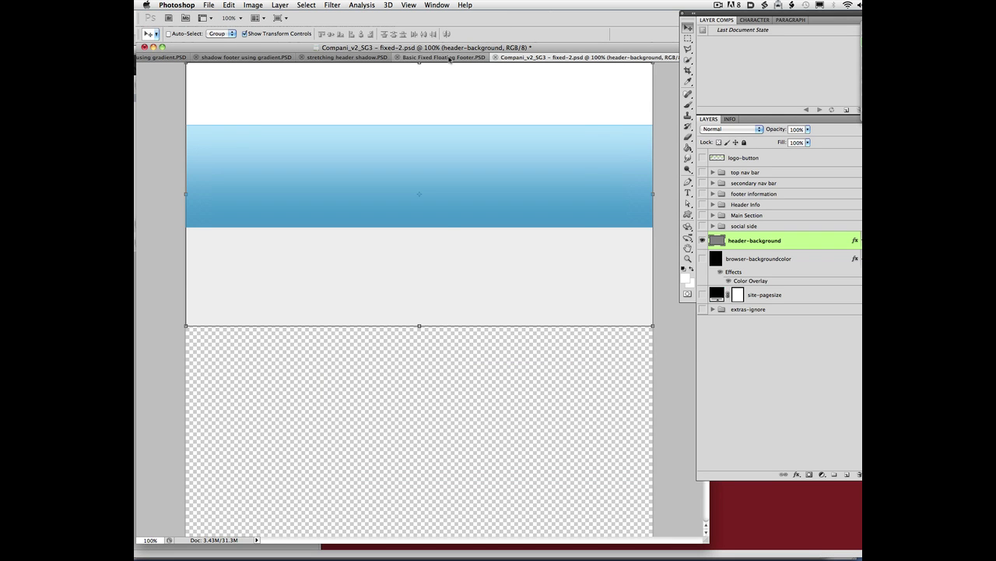
{"action": "left_click", "coordinate": [433, 3]}
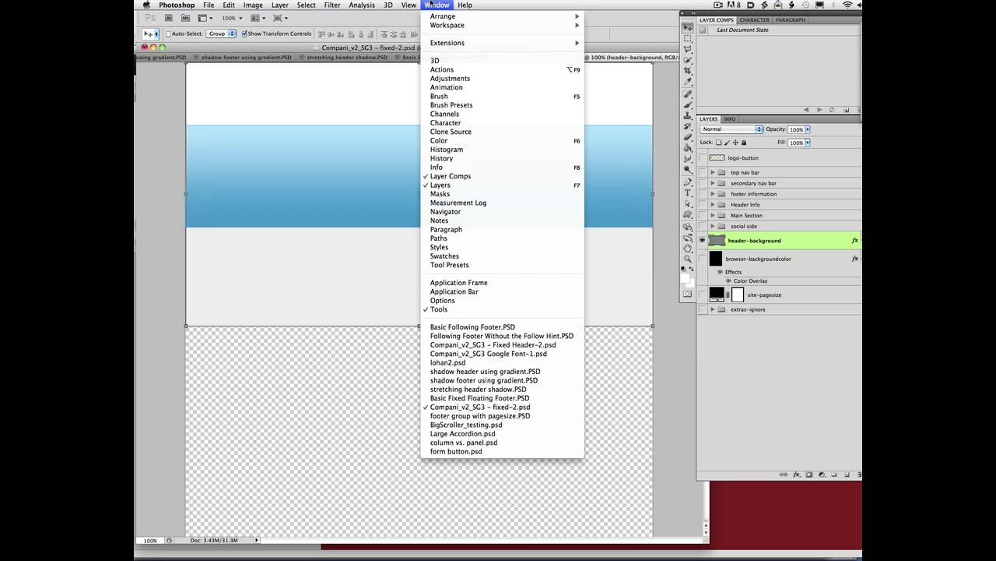
{"action": "left_click", "coordinate": [506, 336]}
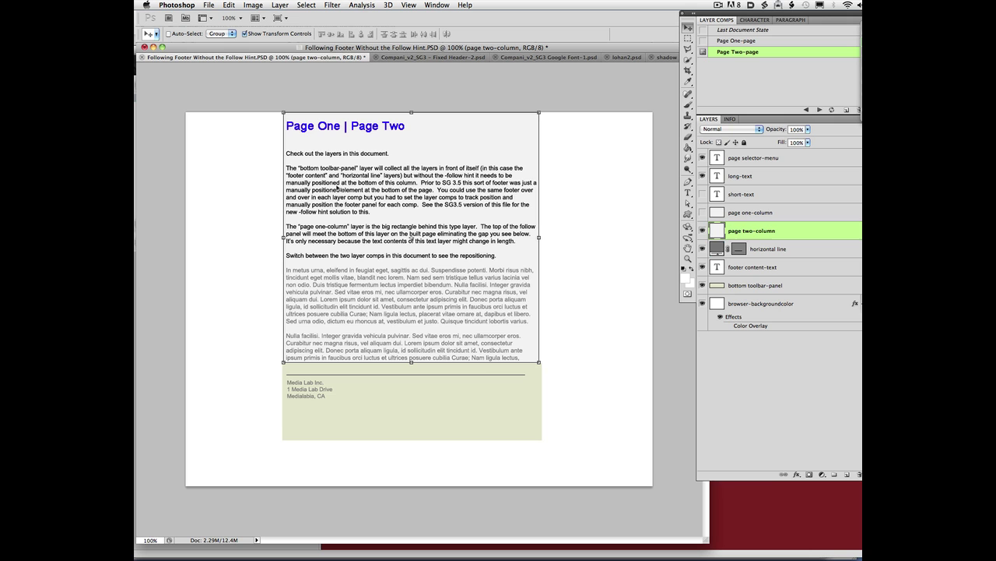
Select the footer layers from horizontal line through bottom toolbar-panel together
{"action": "left_click", "coordinate": [731, 71]}
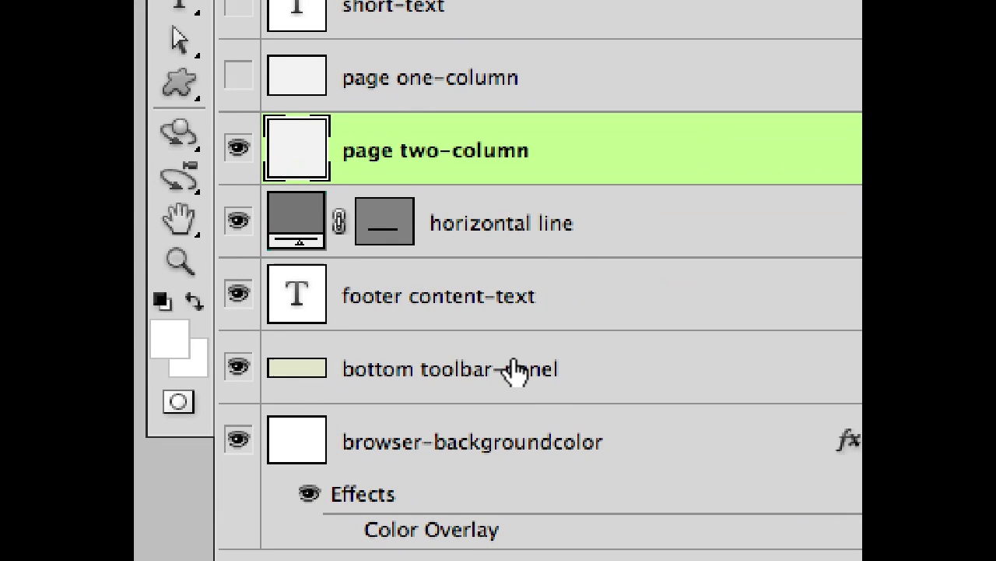
{"action": "left_click", "coordinate": [593, 381]}
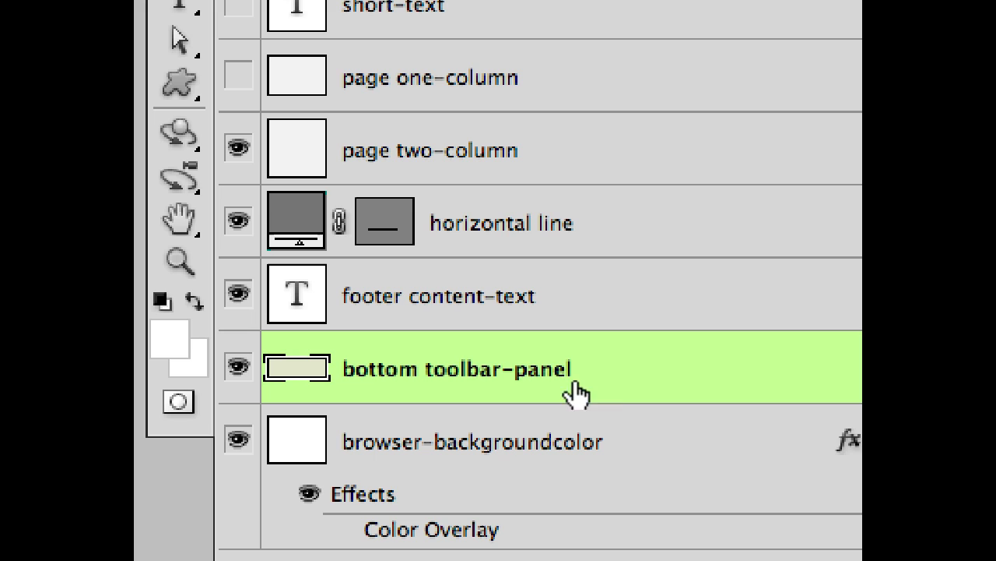
{"action": "left_click", "coordinate": [531, 315]}
{"action": "left_click", "coordinate": [505, 247]}
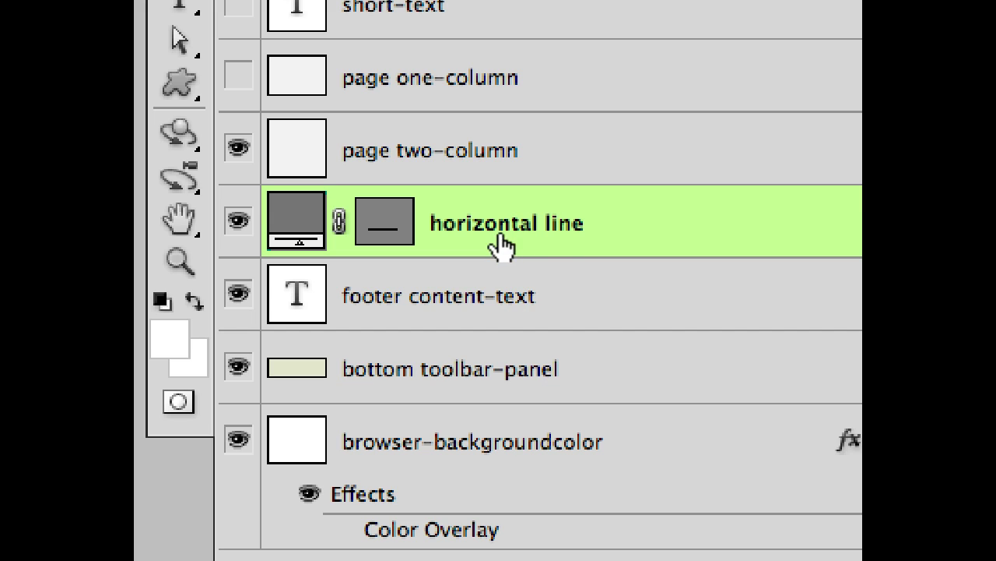
{"action": "left_click", "coordinate": [495, 379], "text": "shift"}
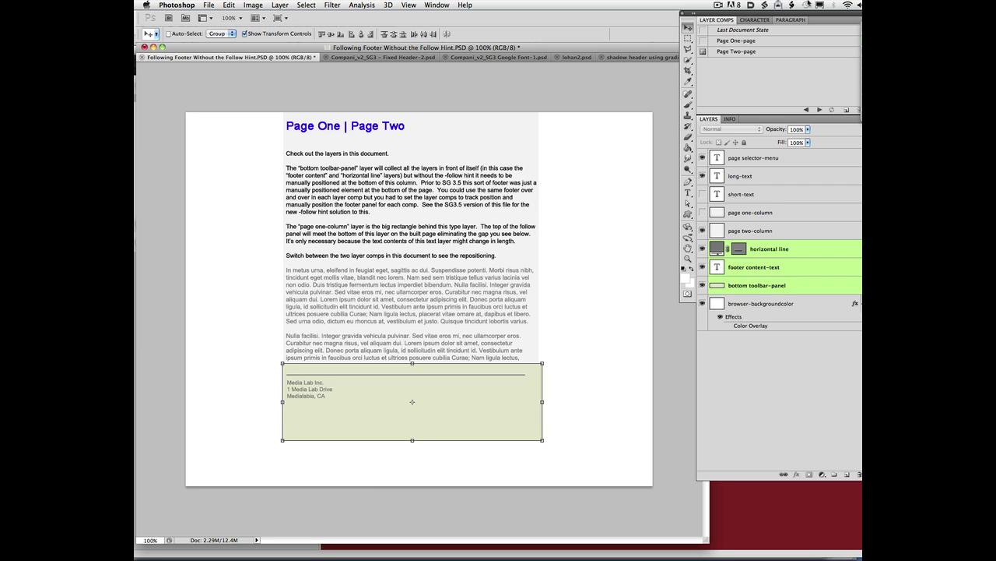
Toggle the Page One-page and Page Two-page layer comps and check Page One-page's comp options
{"action": "left_click", "coordinate": [703, 40]}
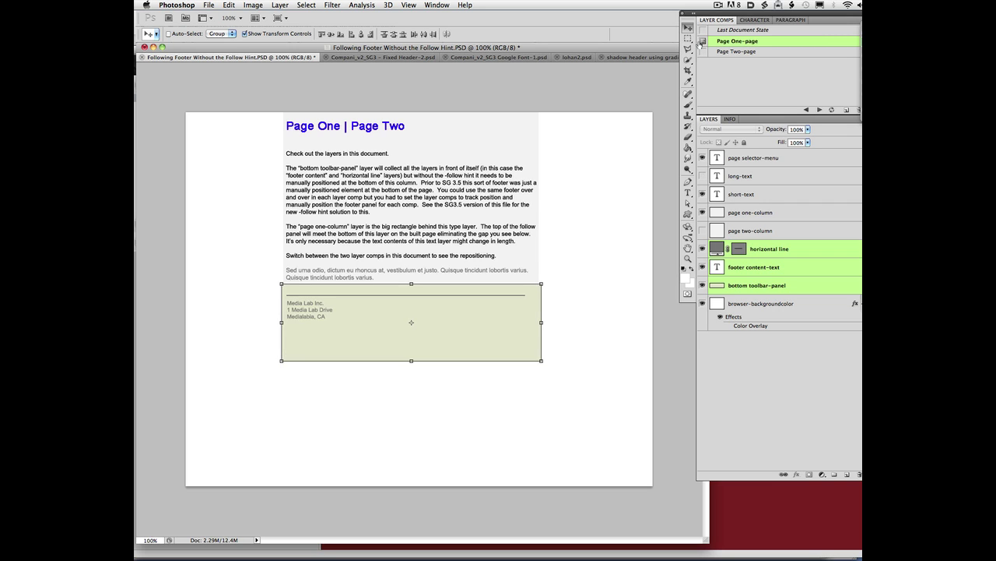
{"action": "left_click", "coordinate": [703, 52]}
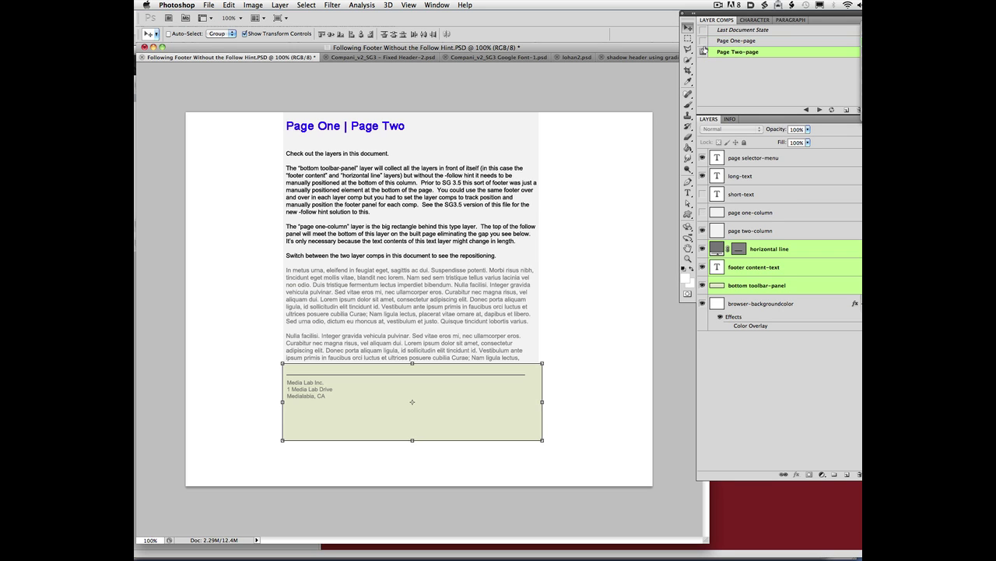
{"action": "left_click", "coordinate": [703, 40]}
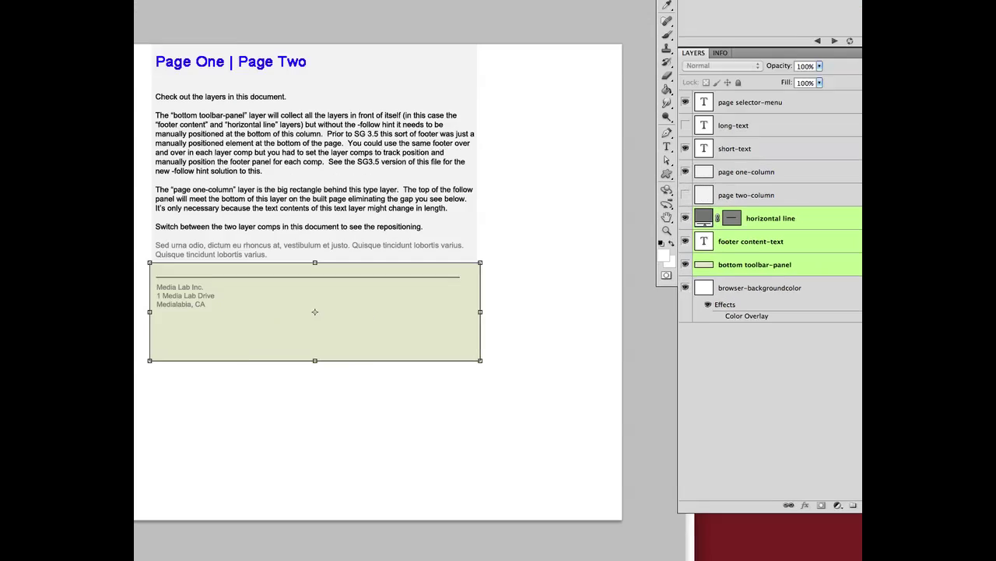
{"action": "double_click", "coordinate": [792, 43]}
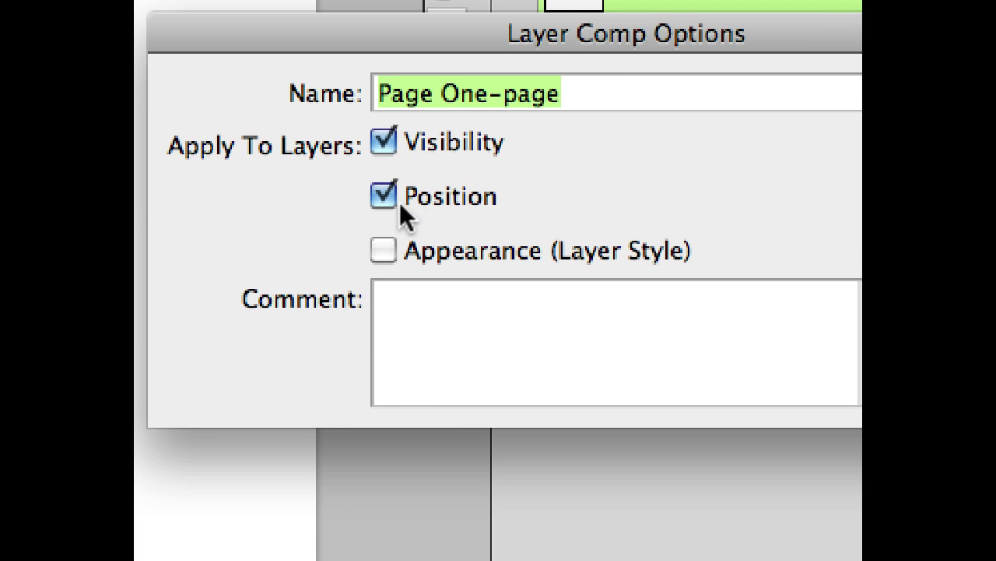
{"action": "key", "text": "Return"}
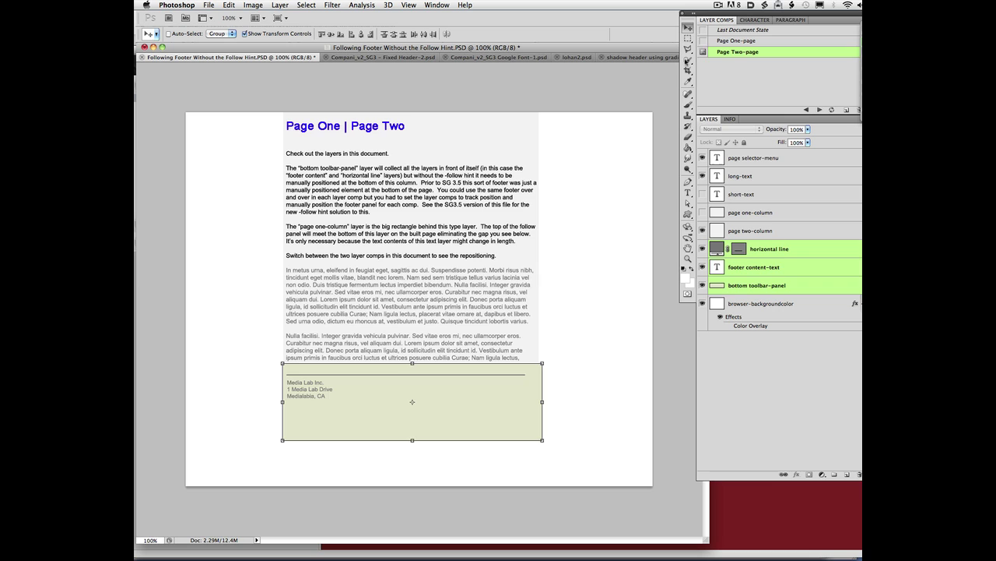
Reapply Page One-page, then Page Two-page so the footer sits below the long text
{"action": "left_click", "coordinate": [789, 47]}
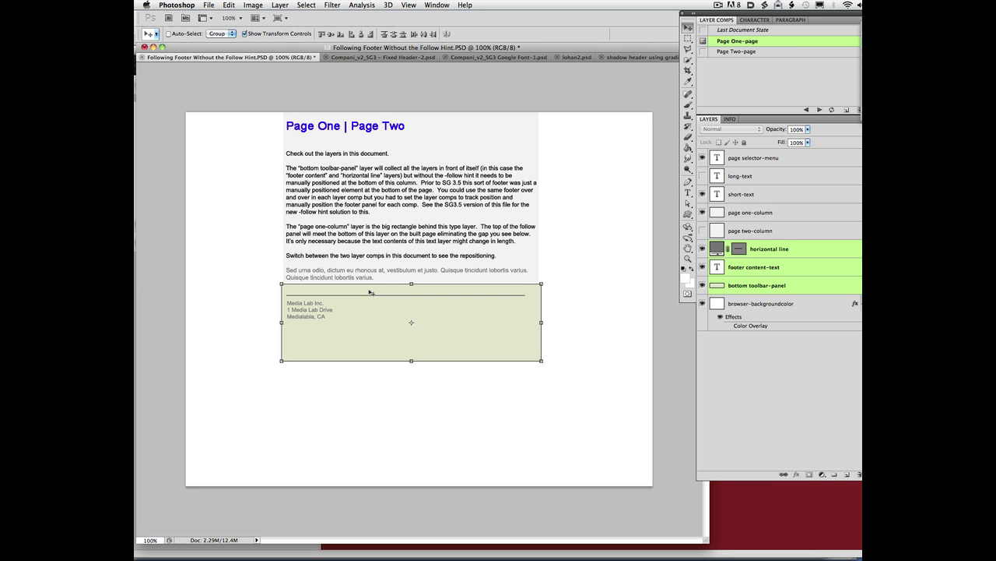
{"action": "left_click", "coordinate": [704, 52]}
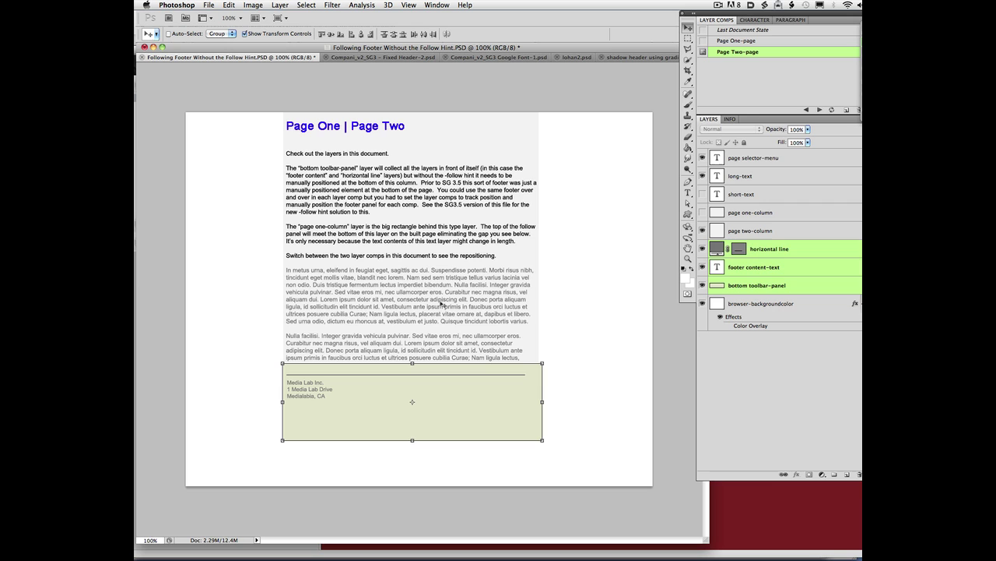
{"action": "left_click", "coordinate": [430, 5]}
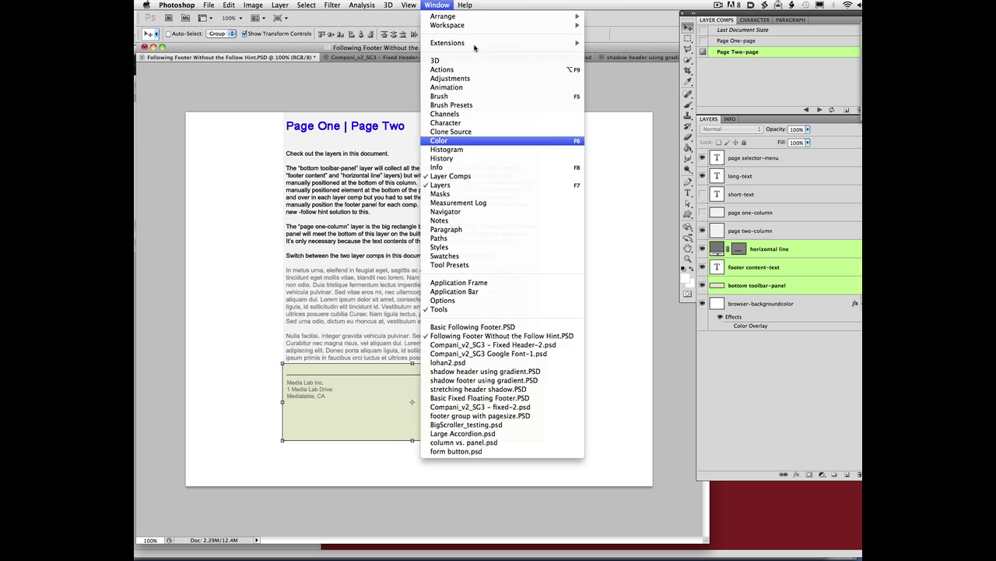
Switch to the Basic Following Footer document
{"action": "left_click", "coordinate": [375, 212]}
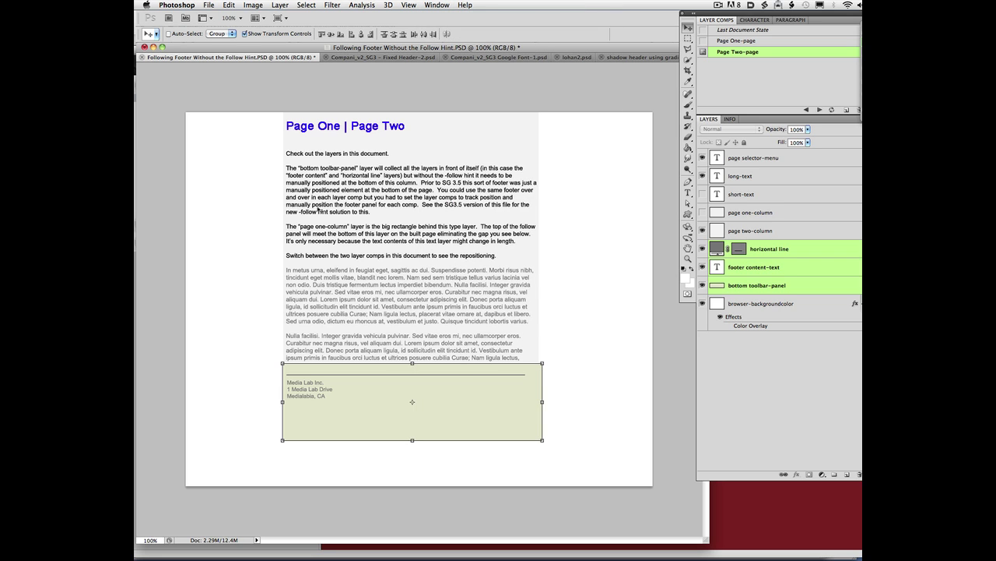
{"action": "left_click", "coordinate": [411, 6]}
{"action": "left_click", "coordinate": [431, 5]}
{"action": "left_click", "coordinate": [432, 5]}
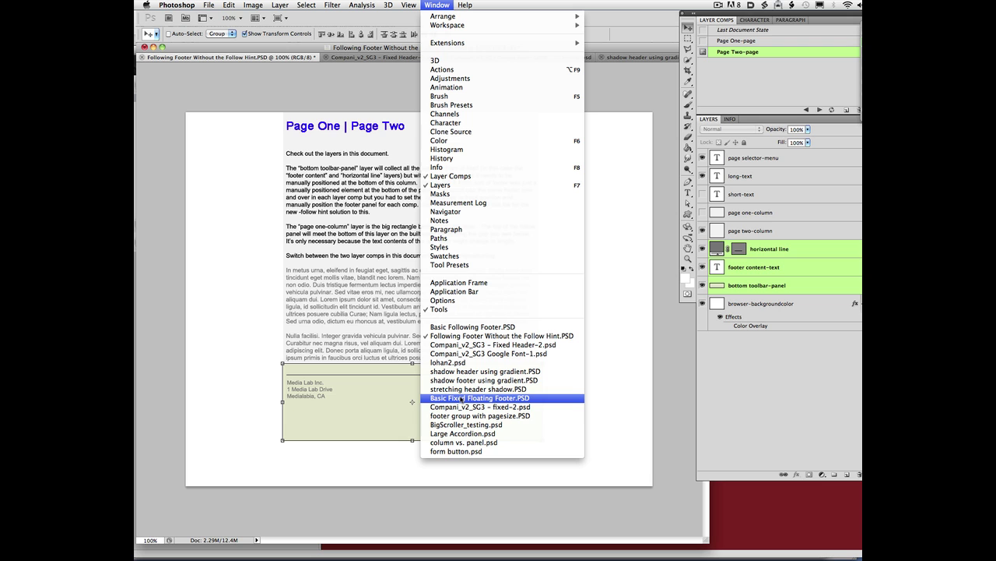
{"action": "left_click", "coordinate": [485, 327]}
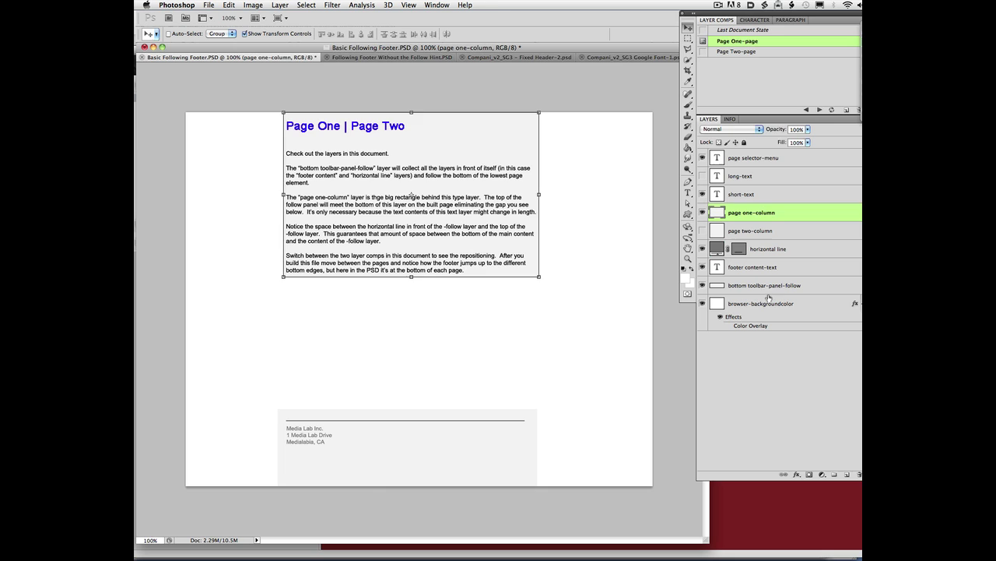
Alternate the Page Two-page and Page One-page layer comps, ending on Page One-page
{"action": "left_click", "coordinate": [766, 379]}
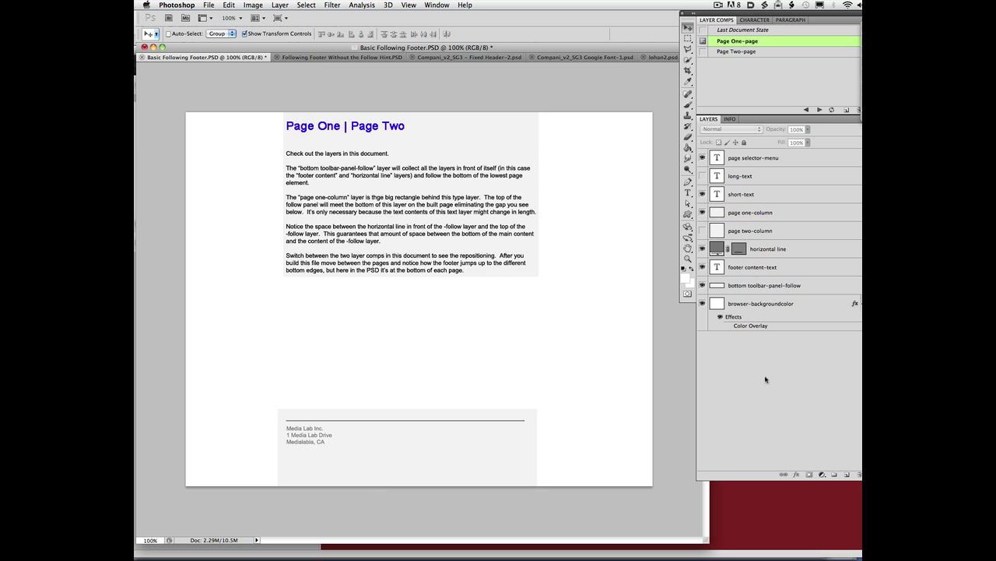
{"action": "left_click", "coordinate": [705, 53]}
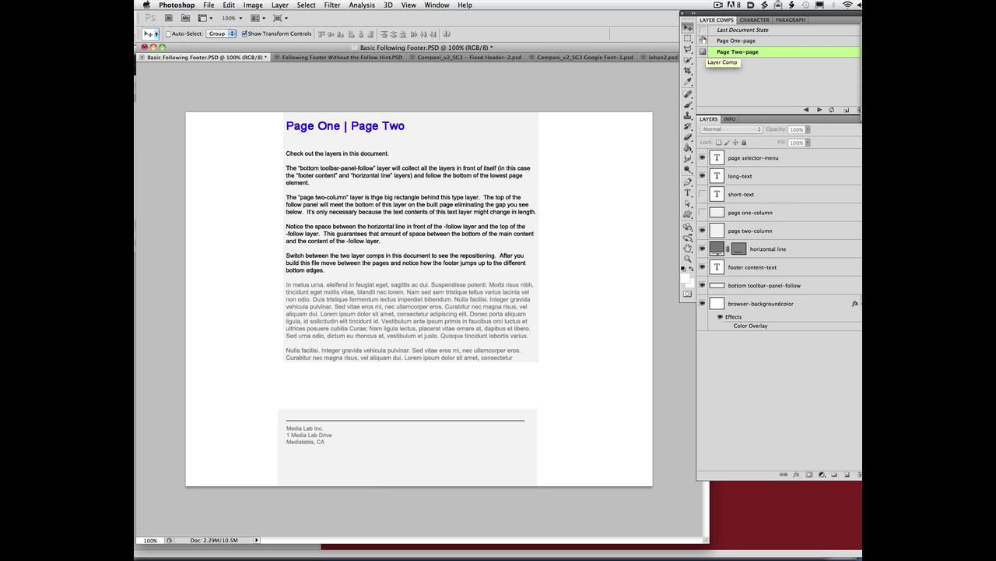
{"action": "left_click", "coordinate": [703, 40]}
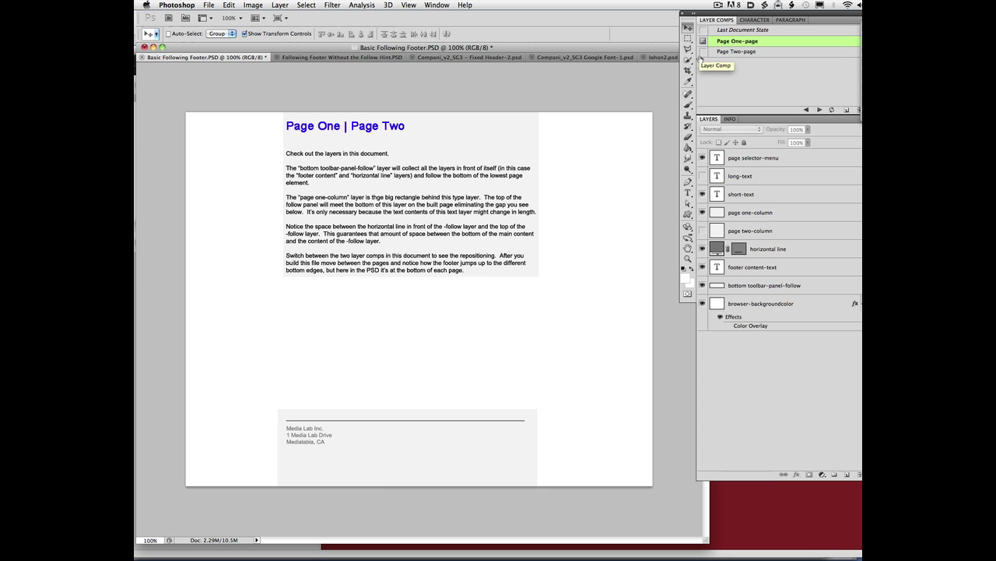
{"action": "left_click", "coordinate": [704, 52]}
{"action": "left_click", "coordinate": [704, 41]}
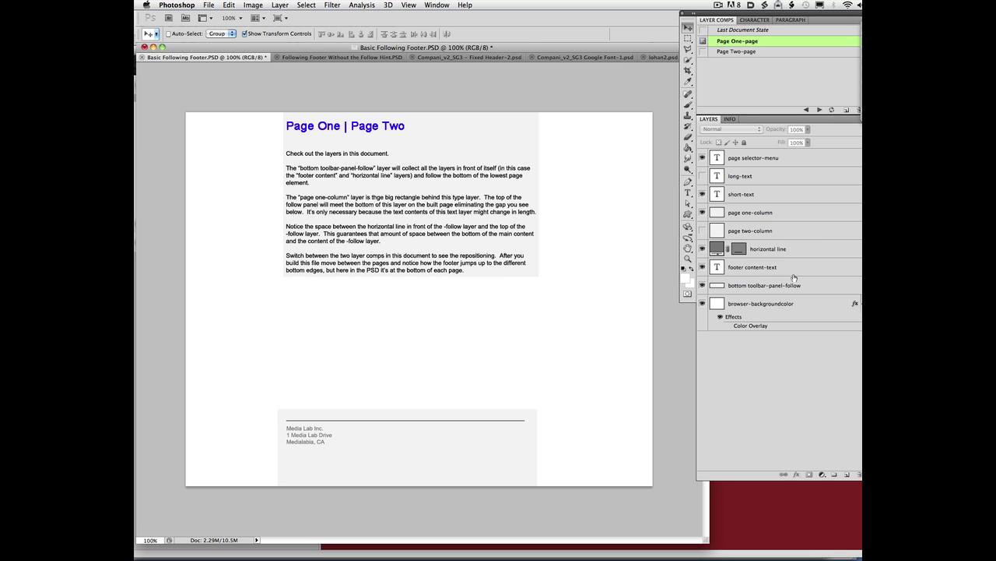
Select the bottom toolbar-panel-follow layer in the Layers panel
{"action": "left_click", "coordinate": [816, 285]}
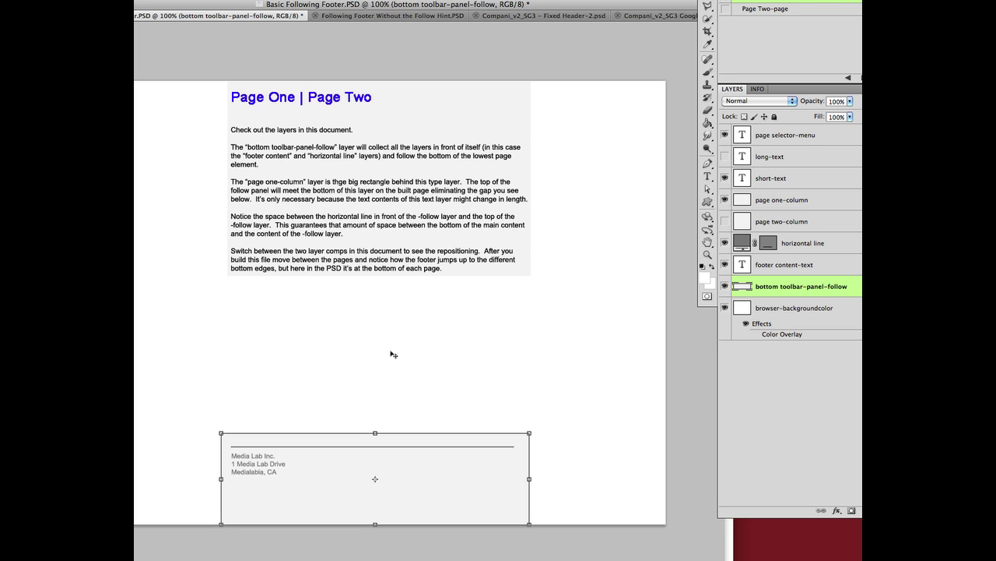
Alternate Page One-page and Page Two-page layer comps, finishing on Page Two-page with the long lorem text
{"action": "left_click", "coordinate": [726, 10]}
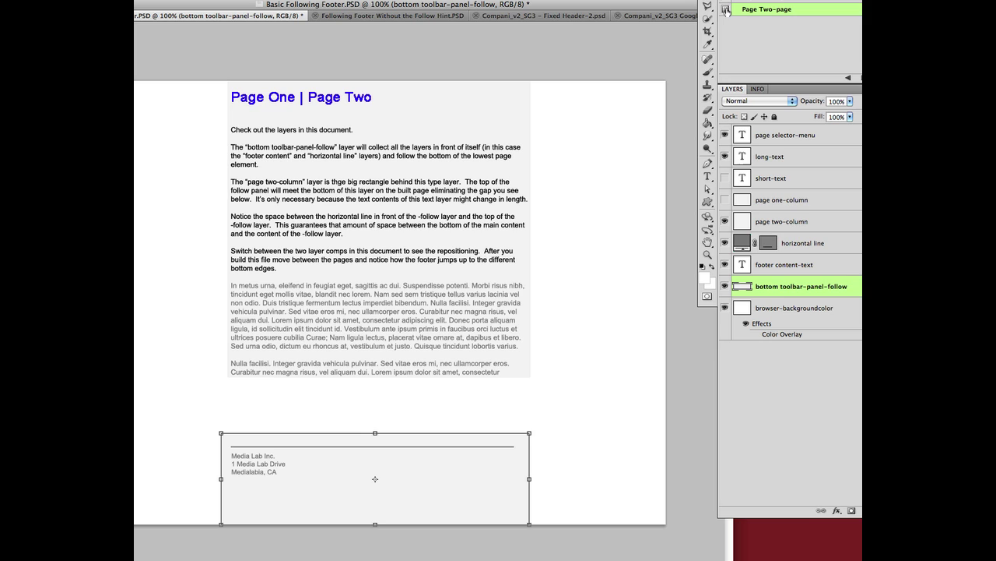
{"action": "left_click", "coordinate": [727, 2]}
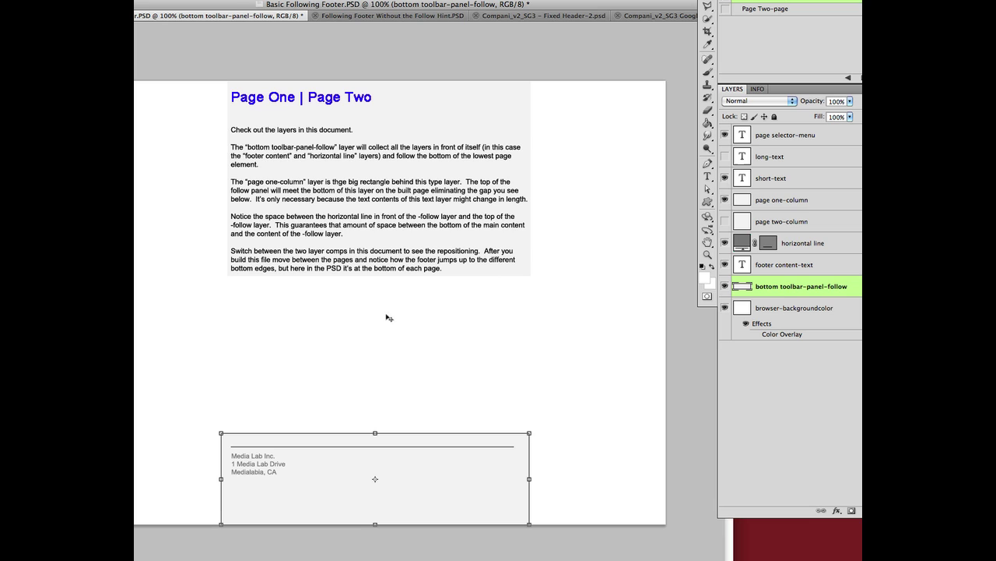
{"action": "left_click", "coordinate": [726, 10]}
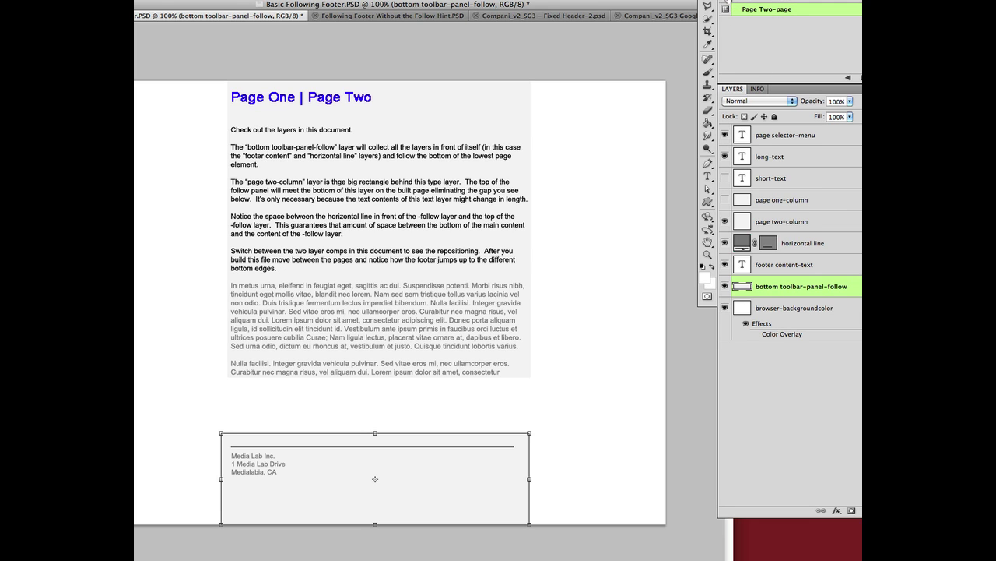
{"action": "left_click", "coordinate": [725, 1]}
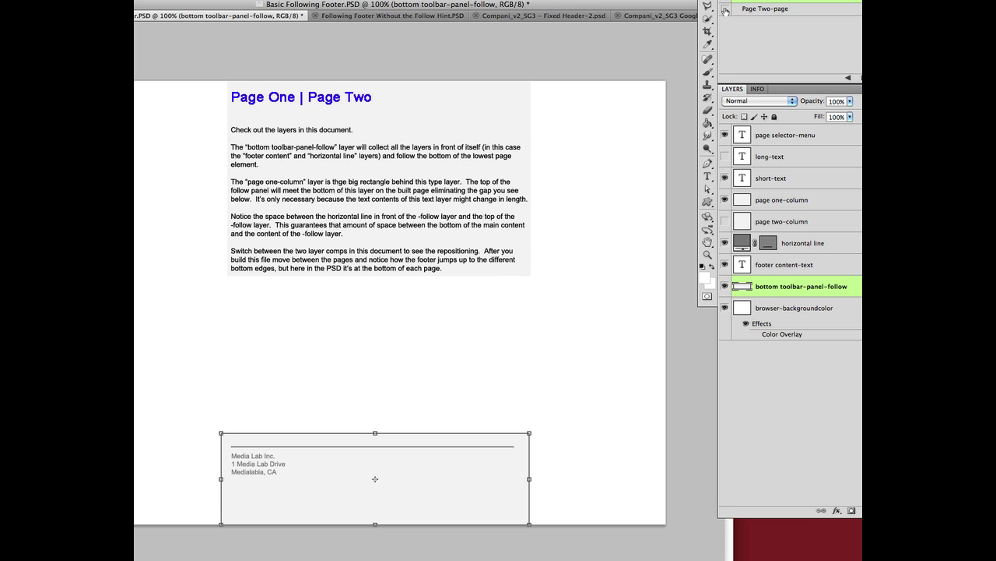
{"action": "left_click", "coordinate": [725, 9]}
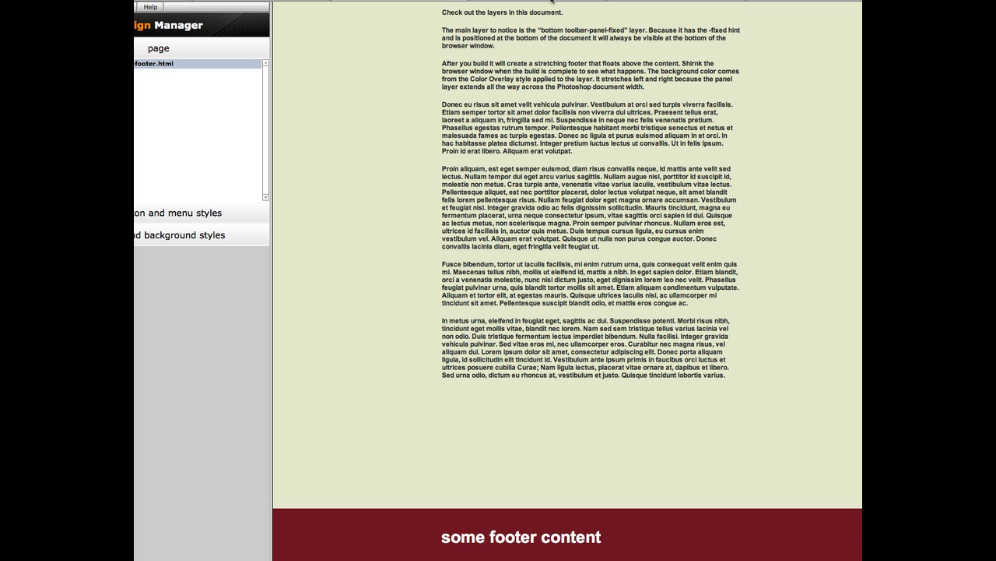
Open the simple_follow_sample Content Manager and preview Page Two and Page One to check the footer
{"action": "left_click", "coordinate": [673, 2]}
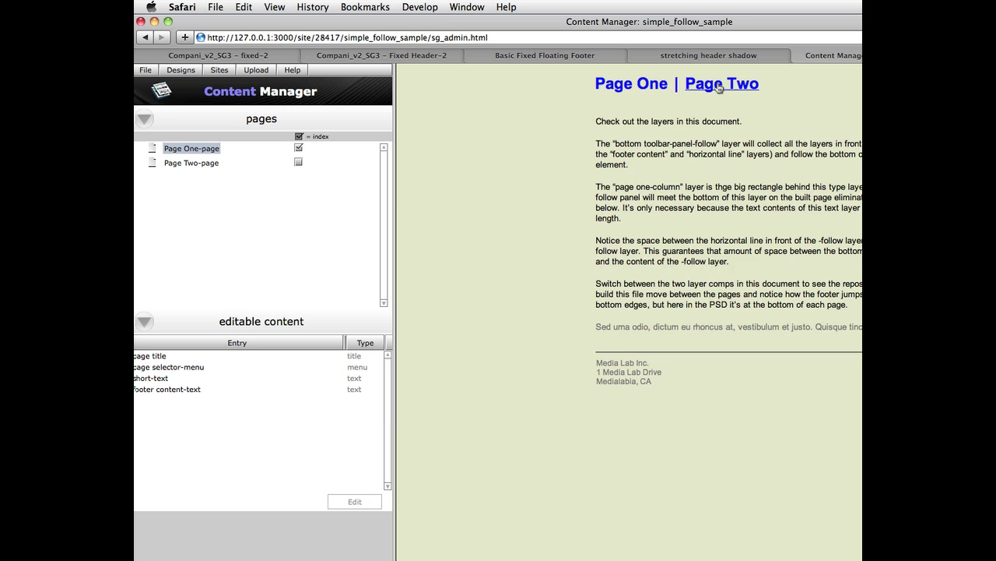
{"action": "left_click", "coordinate": [718, 87]}
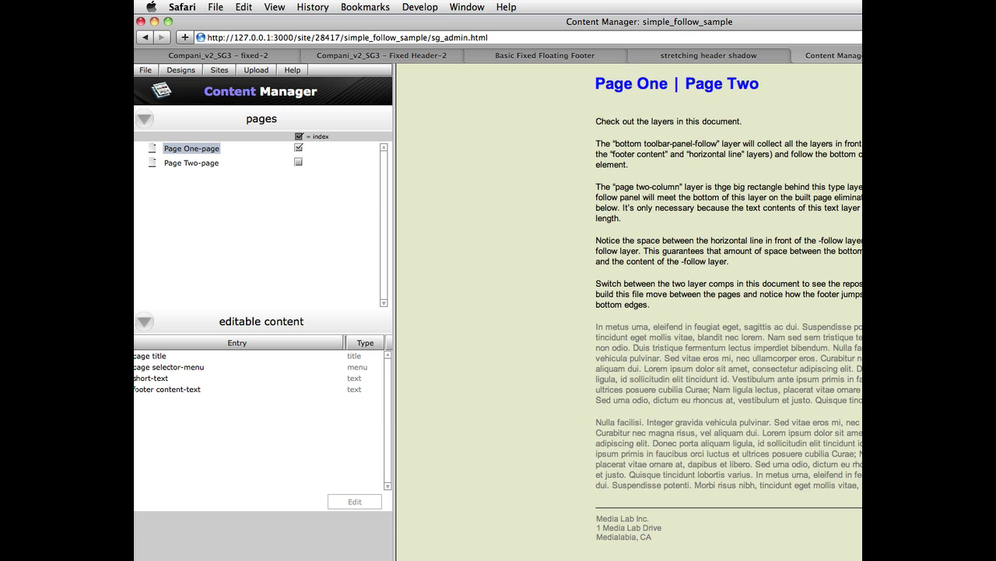
{"action": "left_click", "coordinate": [645, 86]}
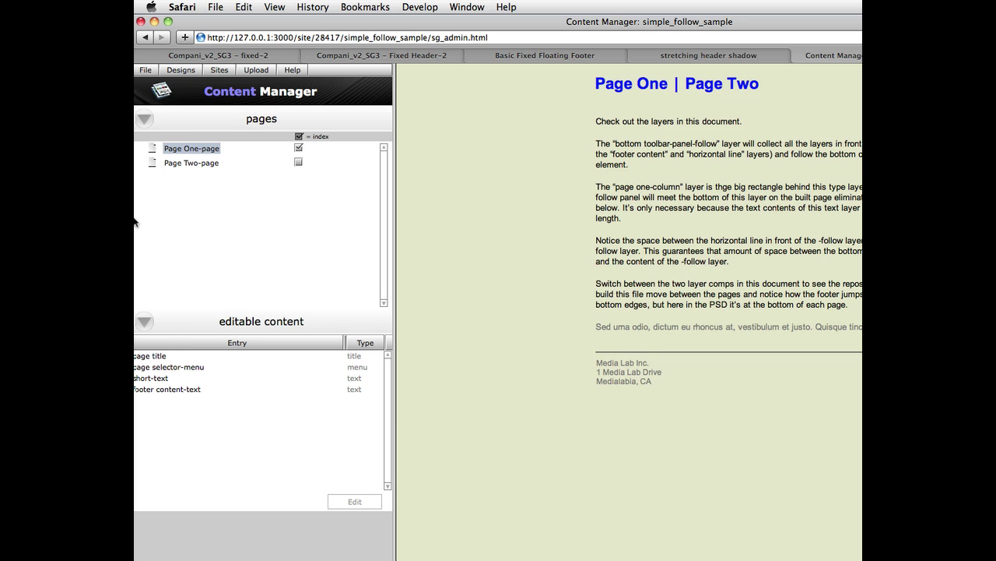
{"action": "mouse_move", "coordinate": [135, 221]}
{"action": "mouse_move", "coordinate": [135, 332]}
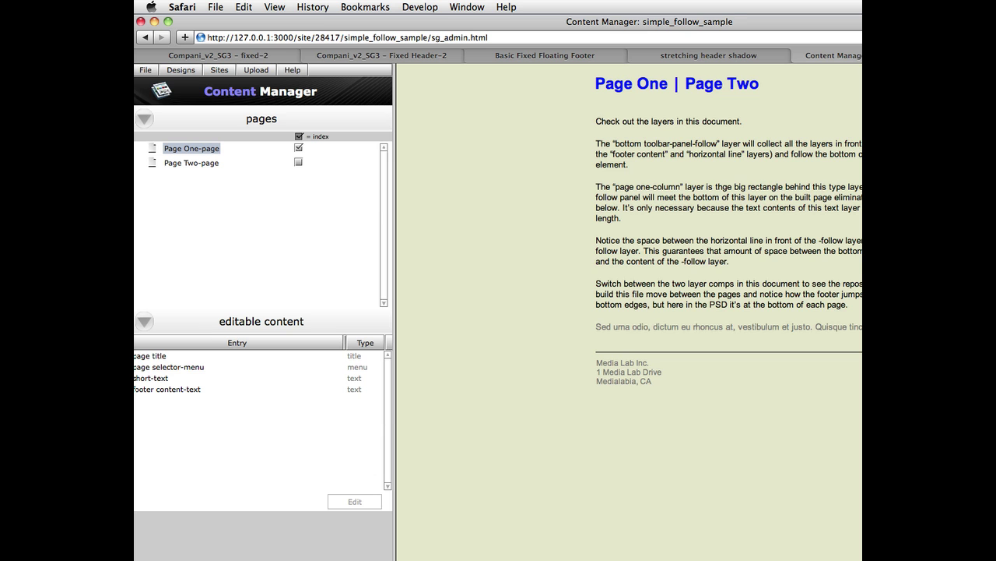
Preview 'footer group with pagesize' and repeatedly narrow the window to watch the cork footer stretch
{"action": "left_click", "coordinate": [763, 39]}
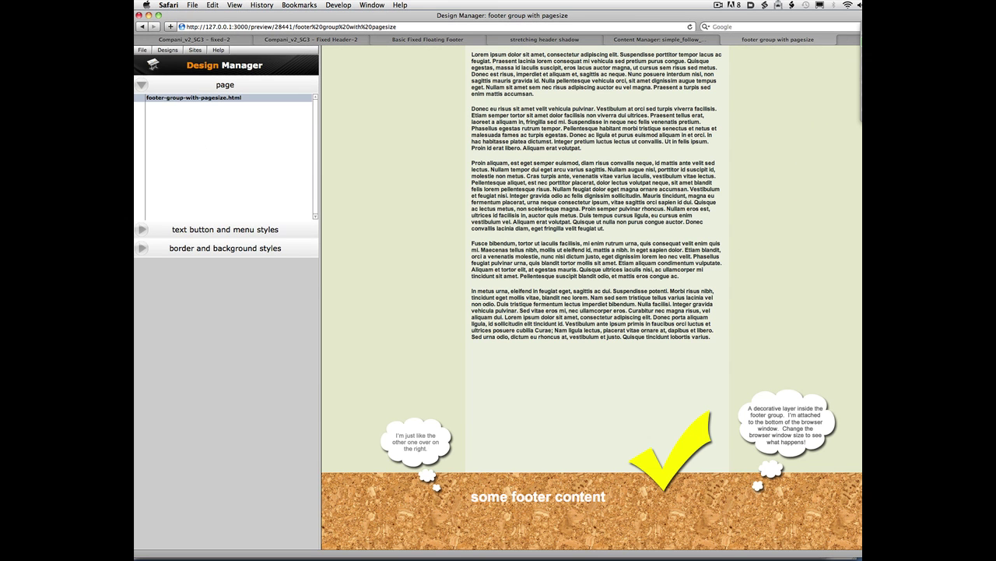
{"action": "left_click_drag", "start_coordinate": [859, 555], "coordinate": [800, 553]}
{"action": "scroll", "coordinate": [561, 362], "scroll_direction": "down", "scroll_amount": 1}
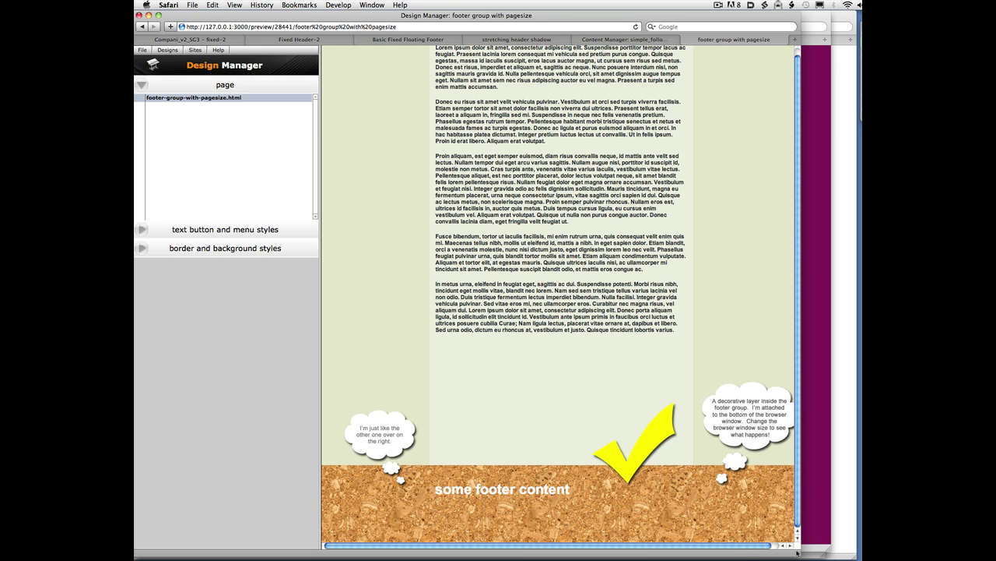
{"action": "left_click_drag", "start_coordinate": [797, 553], "coordinate": [861, 527]}
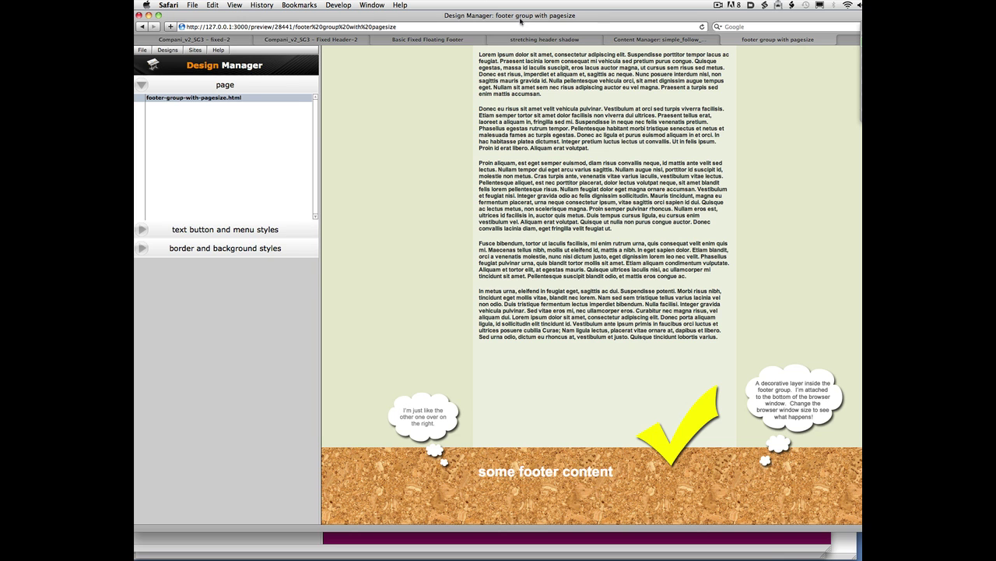
{"action": "left_click_drag", "start_coordinate": [520, 21], "coordinate": [491, 21]}
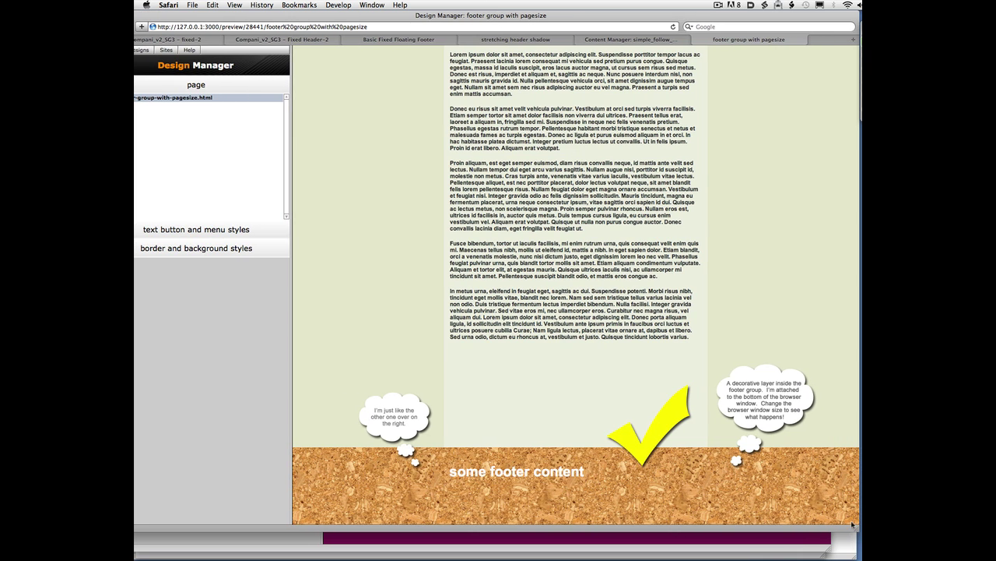
{"action": "left_click_drag", "start_coordinate": [854, 532], "coordinate": [773, 554]}
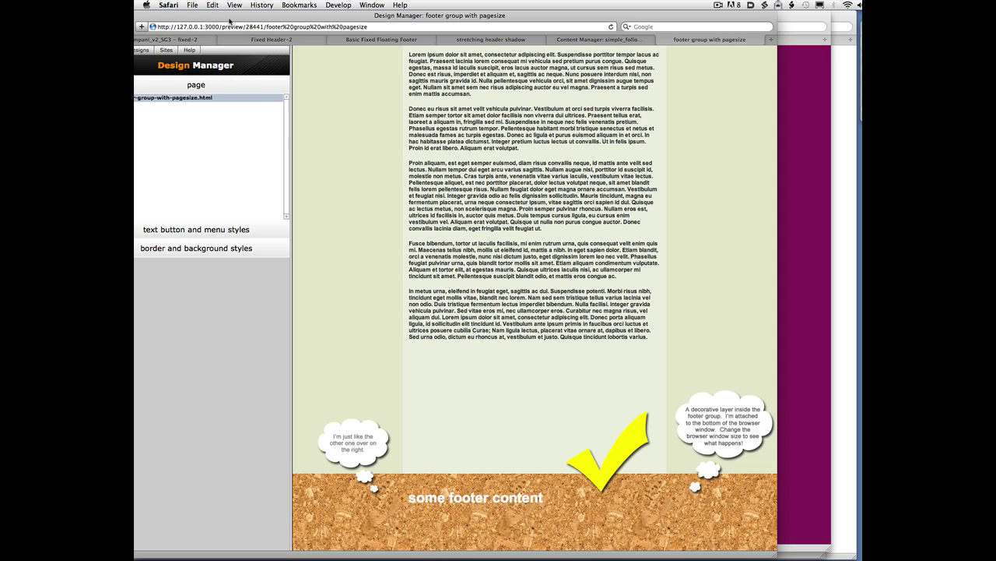
{"action": "left_click_drag", "start_coordinate": [230, 22], "coordinate": [257, 4]}
{"action": "mouse_move", "coordinate": [144, 40]}
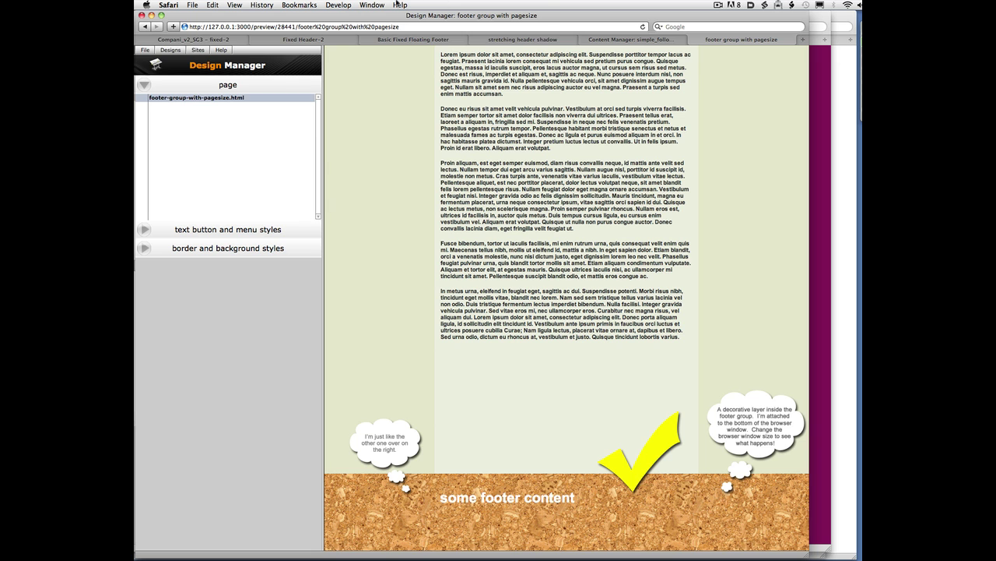
Bring the Content Manager window forward and show the 'google fonts' Google Search results
{"action": "left_click", "coordinate": [371, 5]}
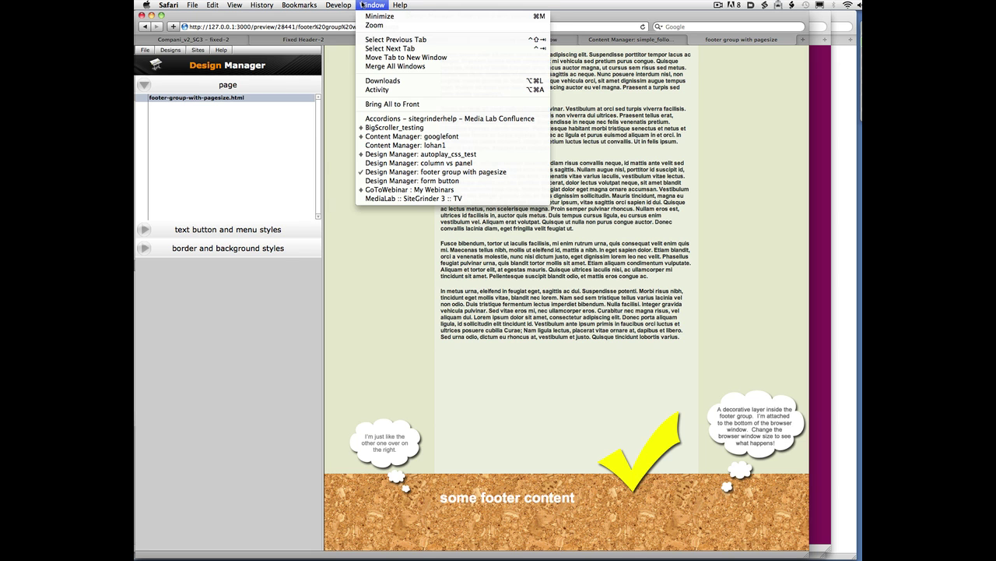
{"action": "left_click", "coordinate": [467, 136]}
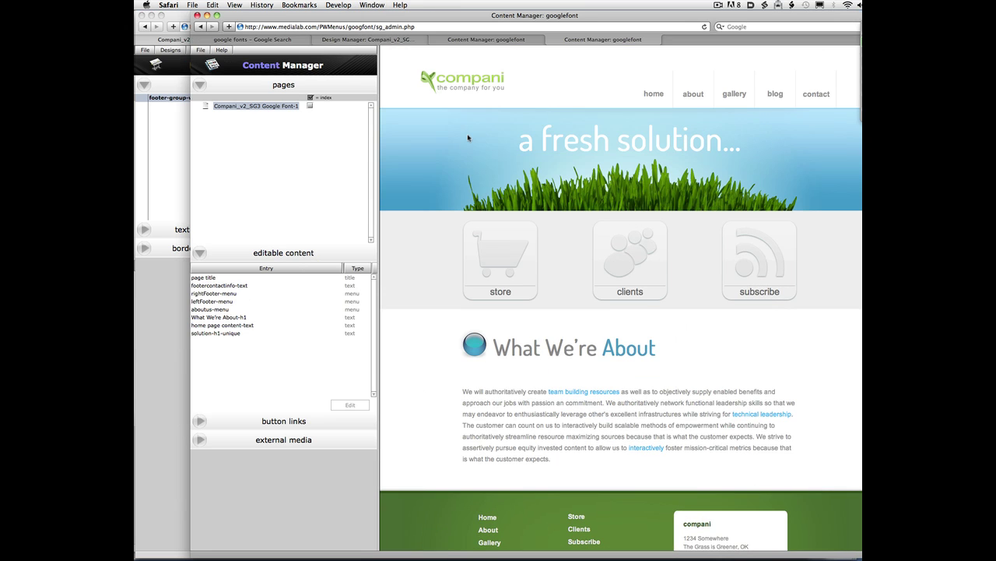
{"action": "left_click_drag", "start_coordinate": [421, 40], "coordinate": [241, 37]}
{"action": "left_click", "coordinate": [200, 39]}
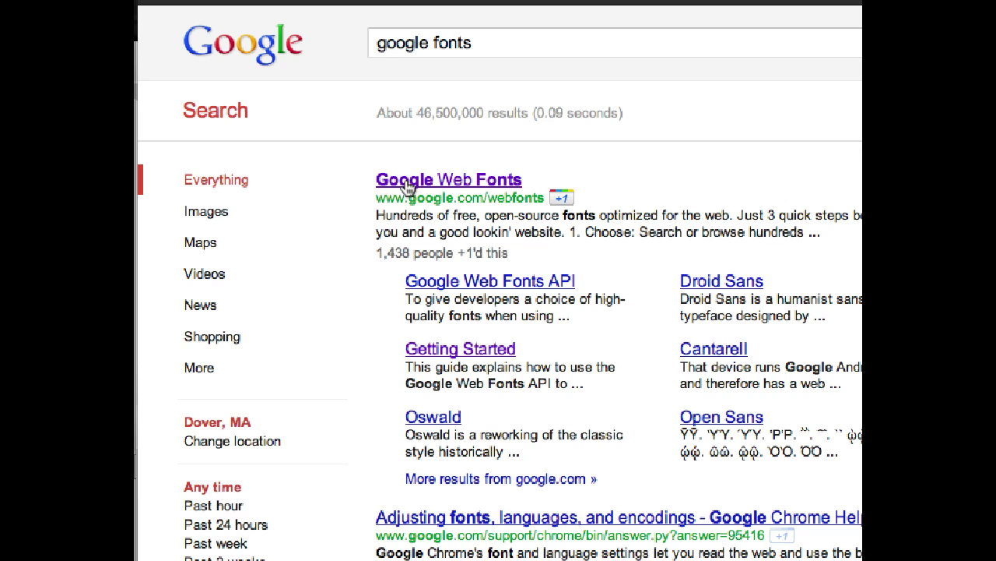
Open the Google Web Fonts directory and scroll through its 293 font families
{"action": "left_click", "coordinate": [524, 45]}
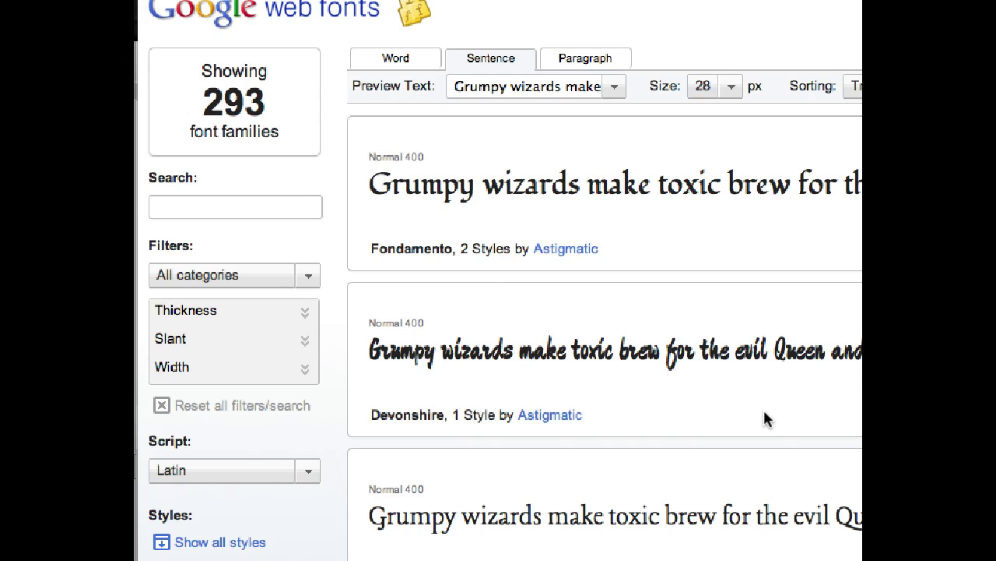
{"action": "scroll", "coordinate": [766, 419], "scroll_direction": "down", "scroll_amount": 5}
{"action": "scroll", "coordinate": [765, 419], "scroll_direction": "down", "scroll_amount": 10}
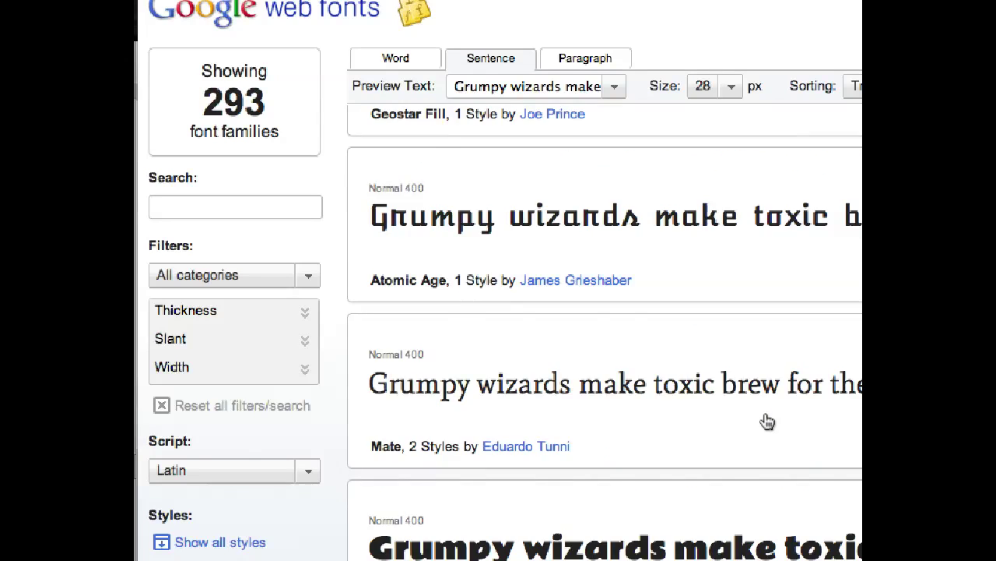
{"action": "scroll", "coordinate": [766, 418], "scroll_direction": "up", "scroll_amount": 3}
{"action": "scroll", "coordinate": [766, 418], "scroll_direction": "up", "scroll_amount": 10}
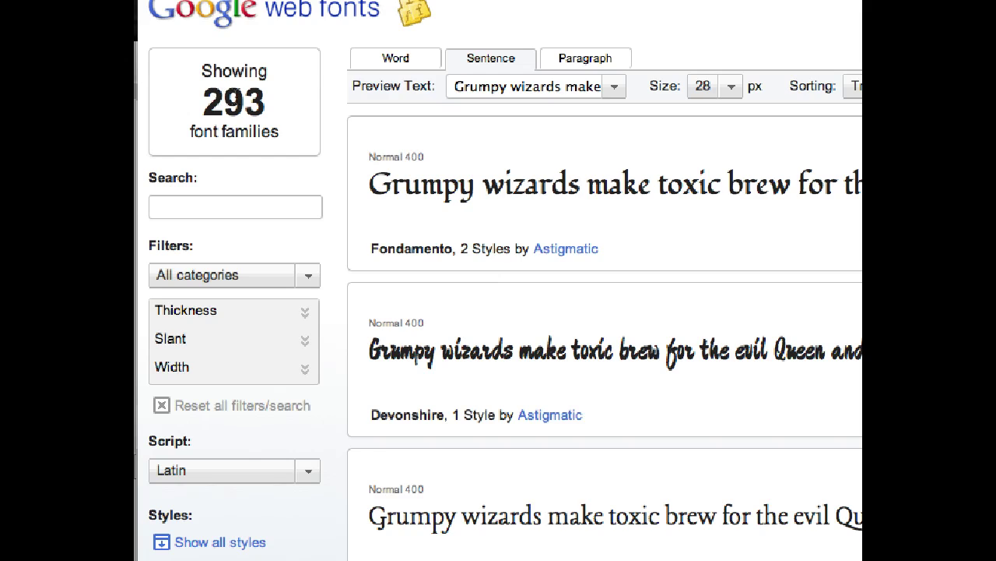
Inspect the category filter and Script options, leaving the filters unchanged with Latin selected
{"action": "left_click", "coordinate": [310, 278]}
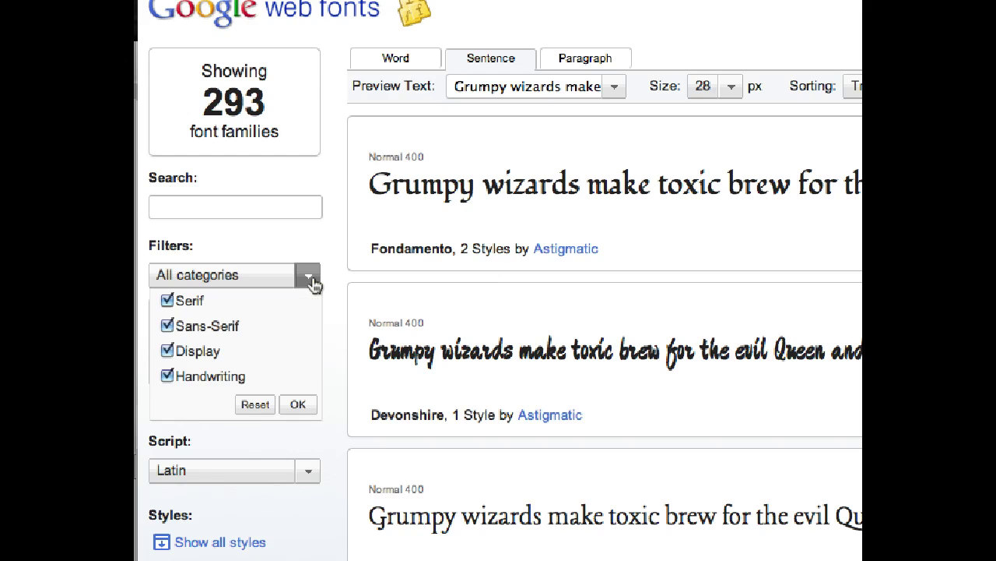
{"action": "left_click", "coordinate": [301, 236]}
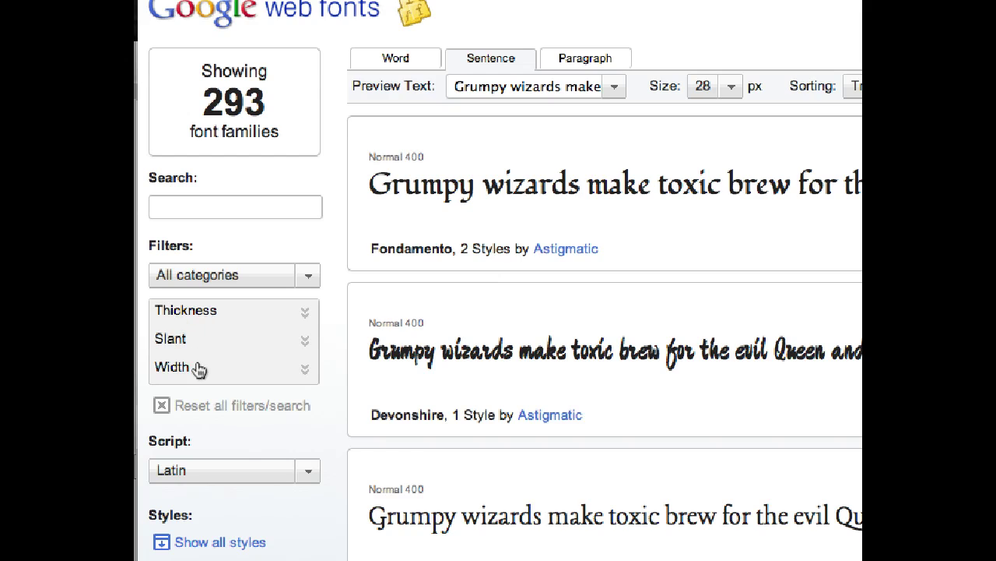
{"action": "left_click", "coordinate": [308, 471]}
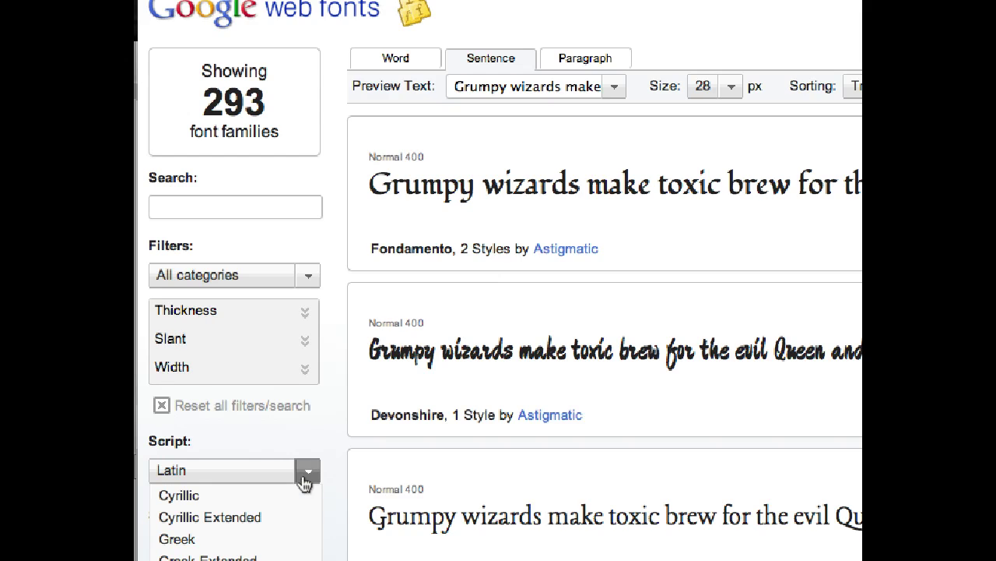
{"action": "key", "text": "Escape"}
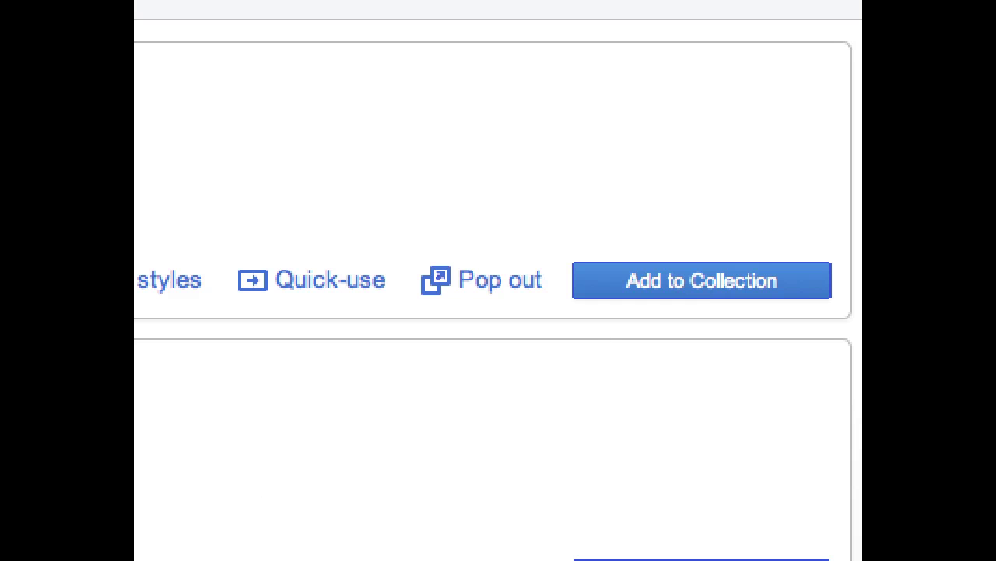
Add two fonts to the collection and go to its Use page with the 92 page-load gauge
{"action": "left_click", "coordinate": [696, 282]}
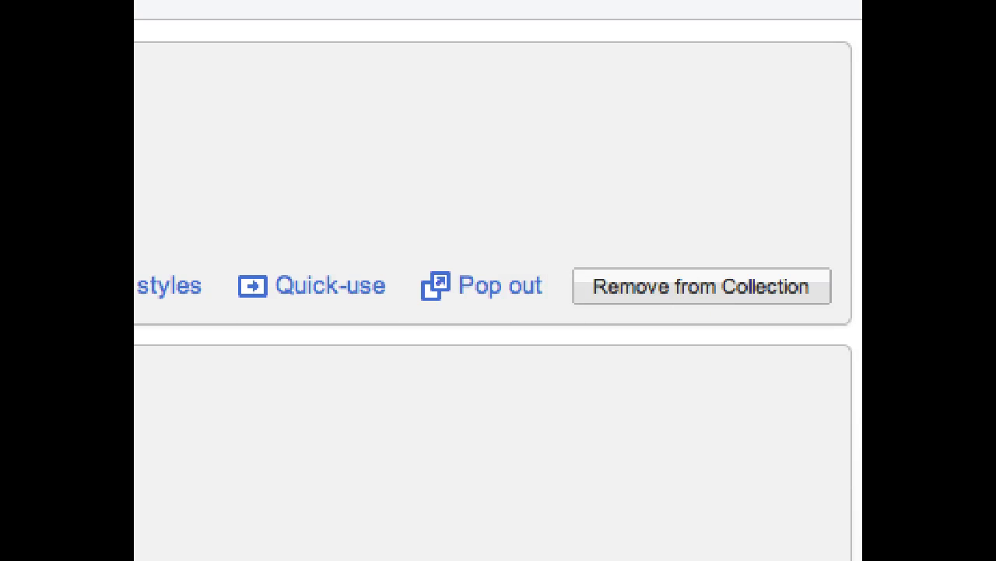
{"action": "scroll", "coordinate": [499, 311], "scroll_direction": "down", "scroll_amount": 3}
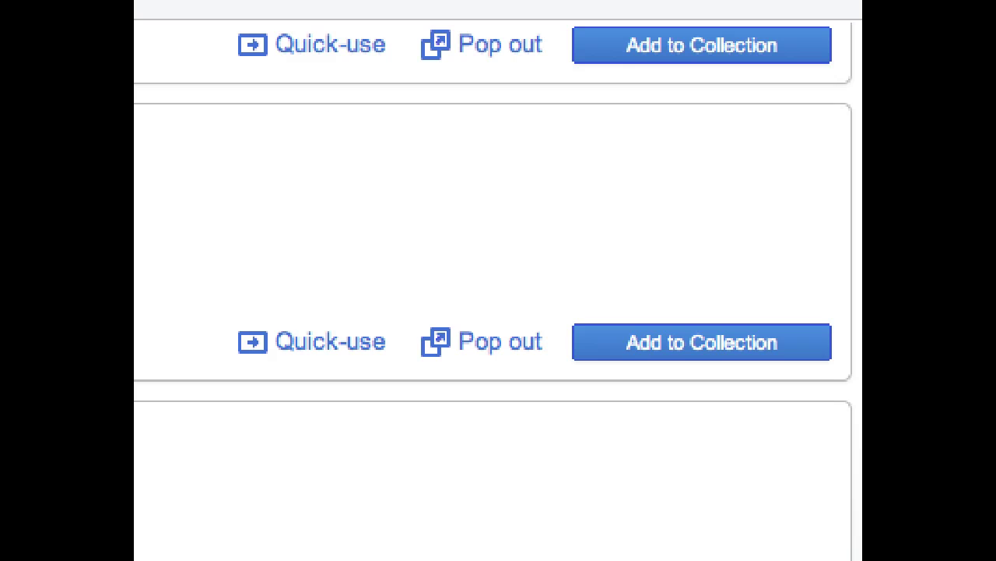
{"action": "left_click", "coordinate": [674, 342]}
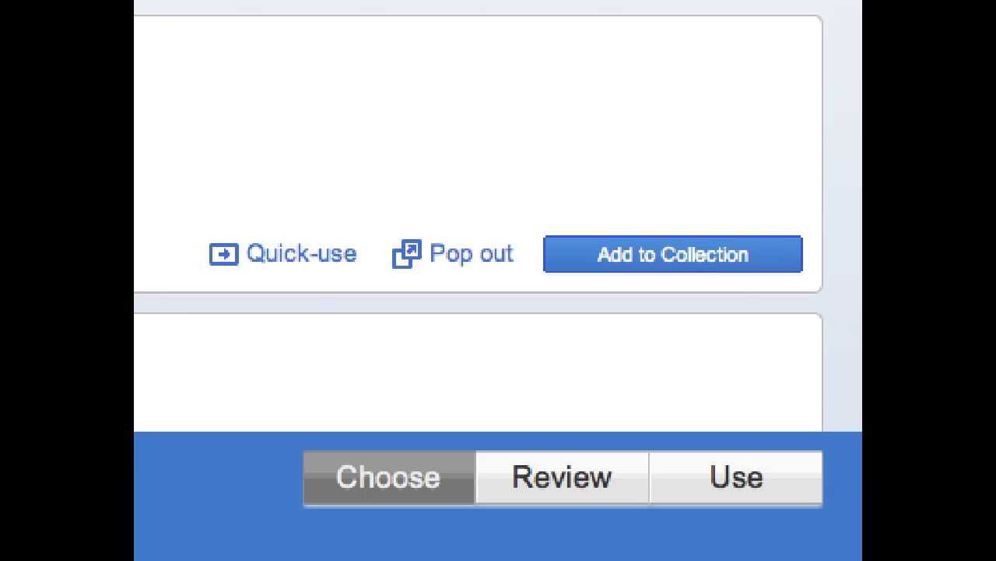
{"action": "left_click", "coordinate": [719, 500]}
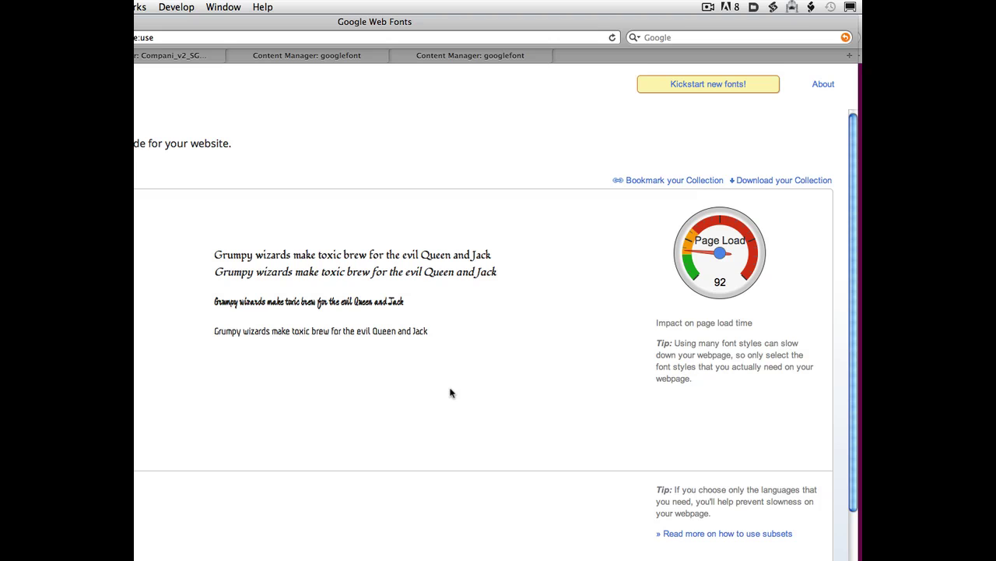
Review the embed code and CSS example, then return to the Compani Google Font-1 preview in Design Manager
{"action": "scroll", "coordinate": [450, 393], "scroll_direction": "down", "scroll_amount": 8}
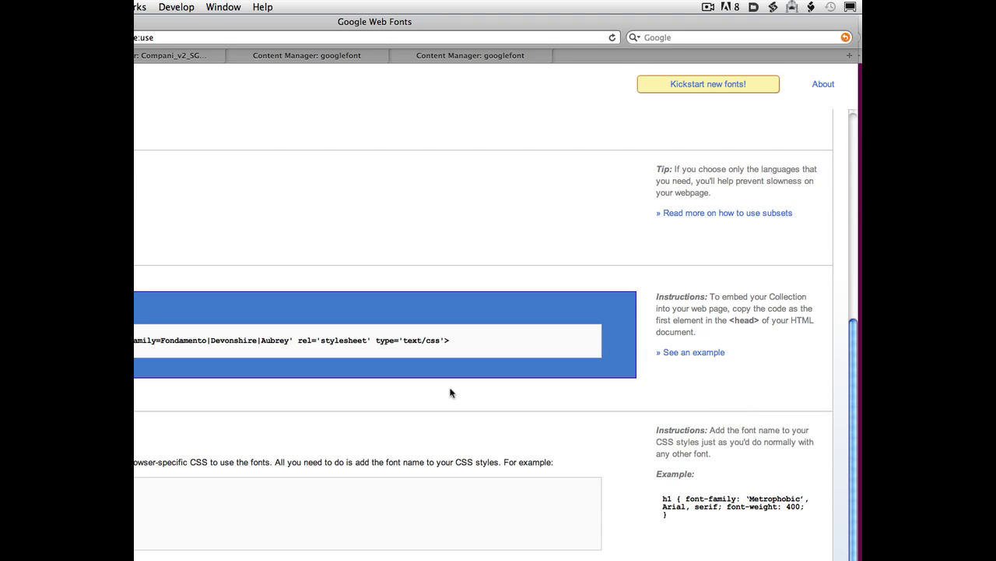
{"action": "scroll", "coordinate": [450, 392], "scroll_direction": "up", "scroll_amount": 8}
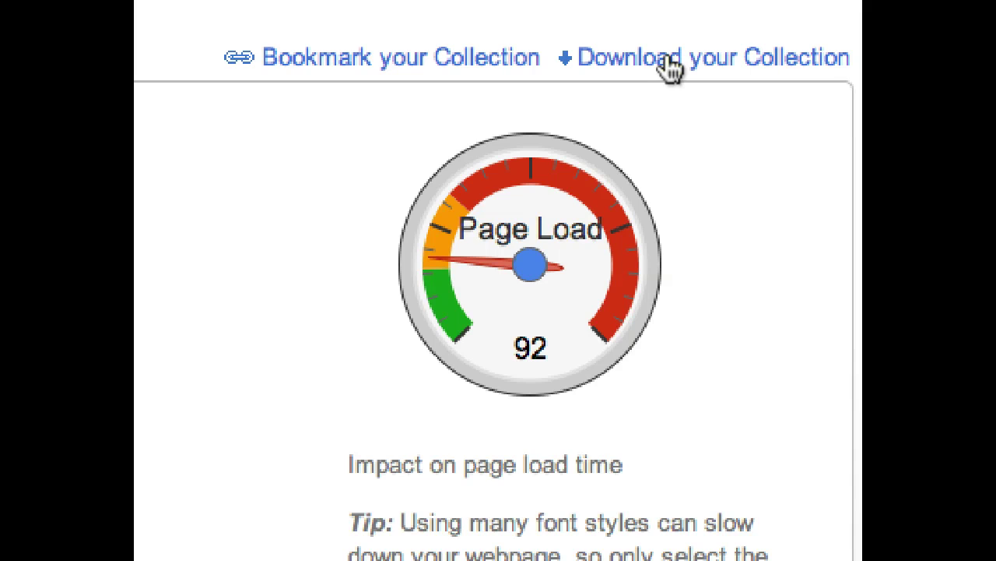
{"action": "left_click", "coordinate": [318, 40]}
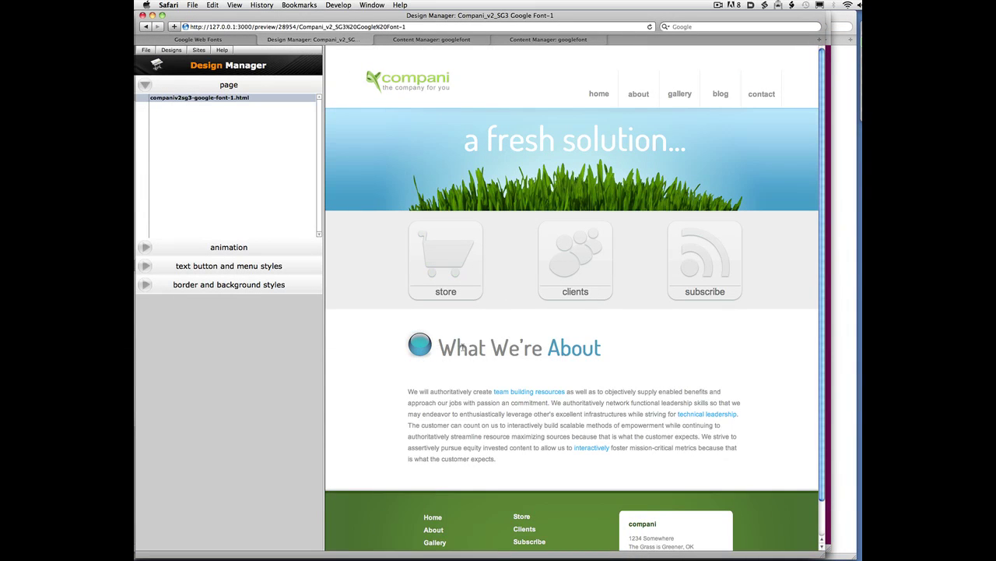
{"action": "left_click_drag", "start_coordinate": [438, 348], "coordinate": [612, 349]}
{"action": "left_click", "coordinate": [612, 349]}
{"action": "double_click", "coordinate": [576, 348]}
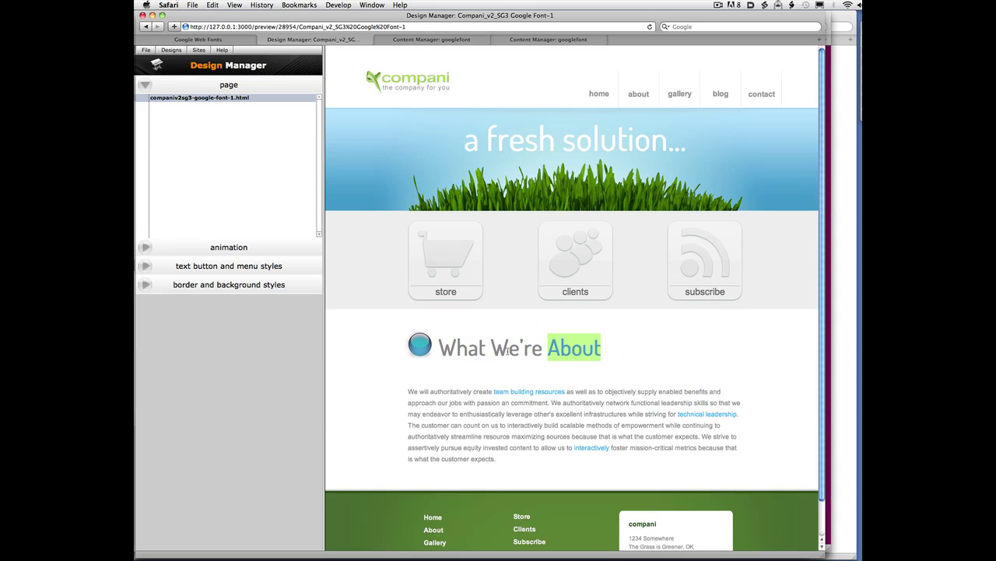
{"action": "left_click_drag", "start_coordinate": [508, 351], "coordinate": [433, 353]}
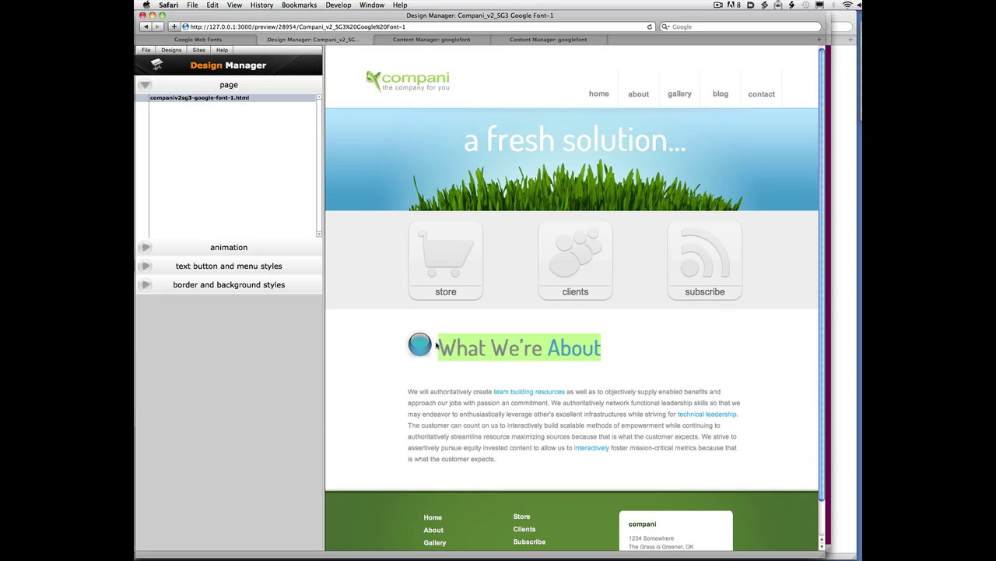
{"action": "left_click", "coordinate": [650, 355]}
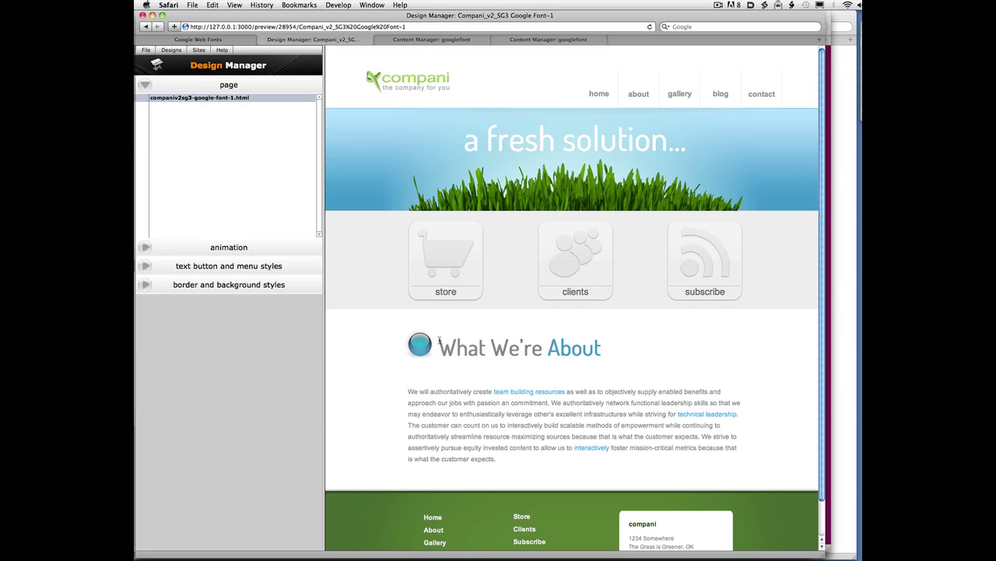
{"action": "left_click_drag", "start_coordinate": [440, 348], "coordinate": [609, 348]}
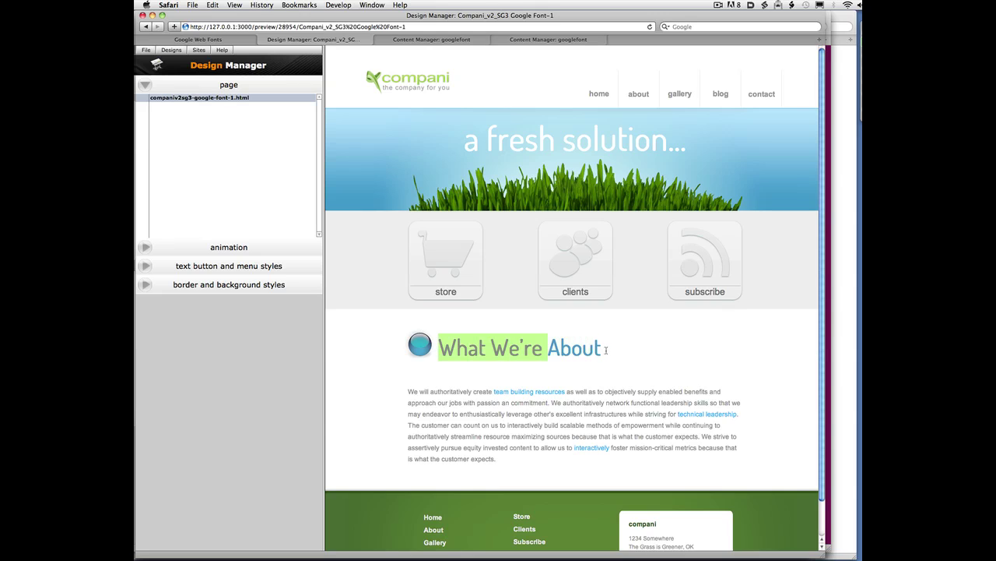
{"action": "left_click", "coordinate": [607, 349]}
{"action": "left_click_drag", "start_coordinate": [549, 349], "coordinate": [438, 351]}
{"action": "left_click", "coordinate": [438, 352]}
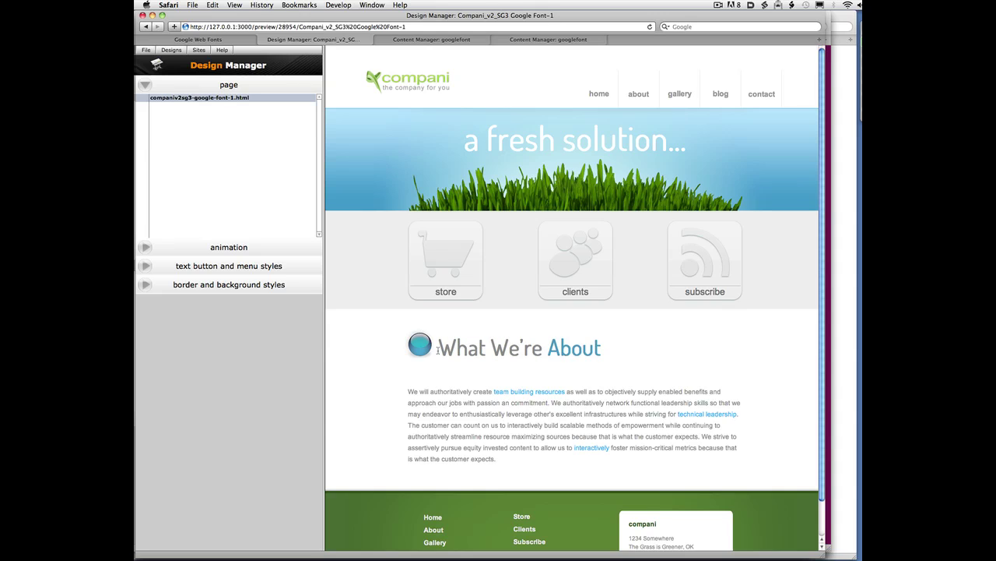